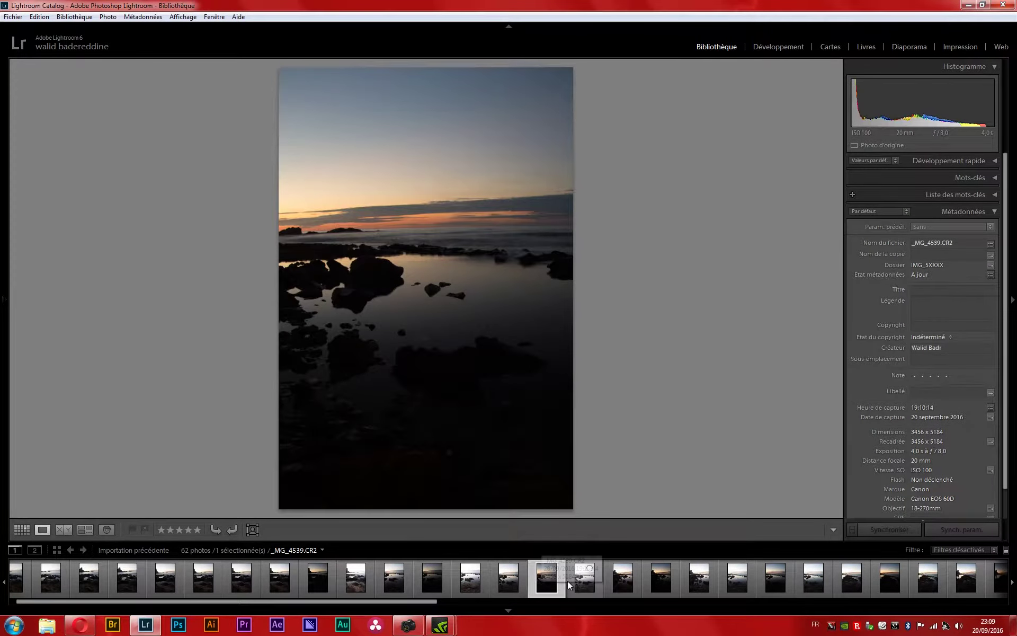
# Step: Select all three bracketed seascape exposures together in the filmstrip
pyautogui.click(567, 580)
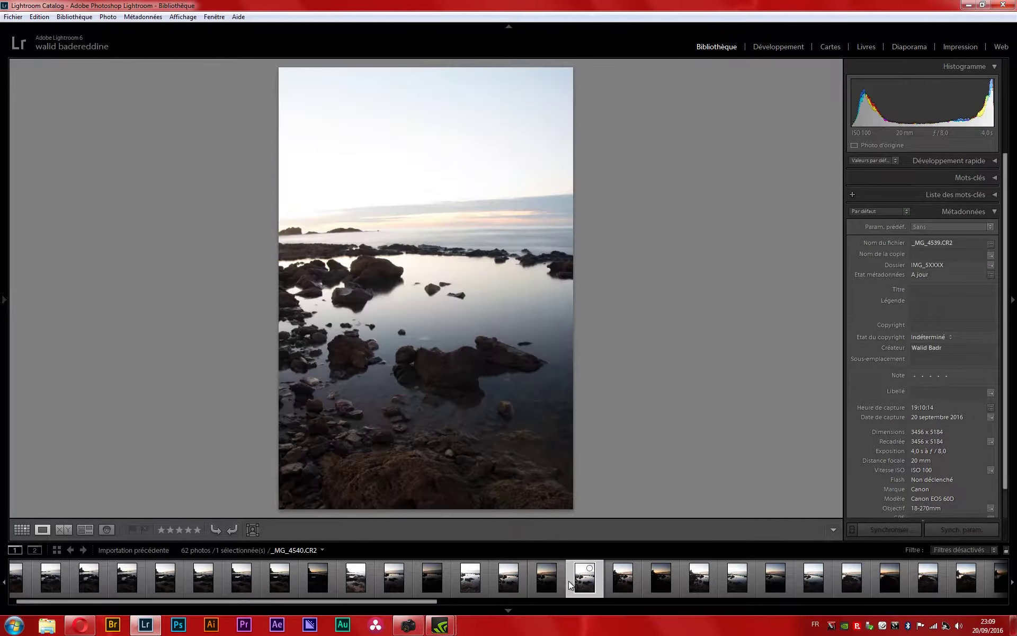
pyautogui.keyDown('shift'); pyautogui.click(510, 581); pyautogui.keyUp('shift')
pyautogui.hotkey('ctrl', 'h')
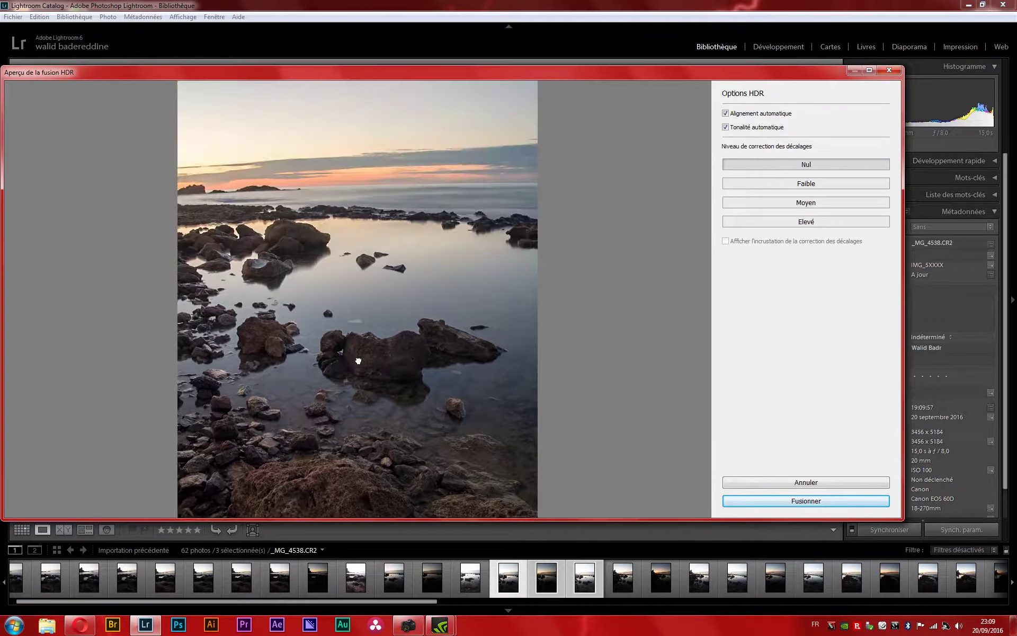
# Step: Merge the exposures into an HDR photo with deghosting set to Nul
pyautogui.click(821, 183)
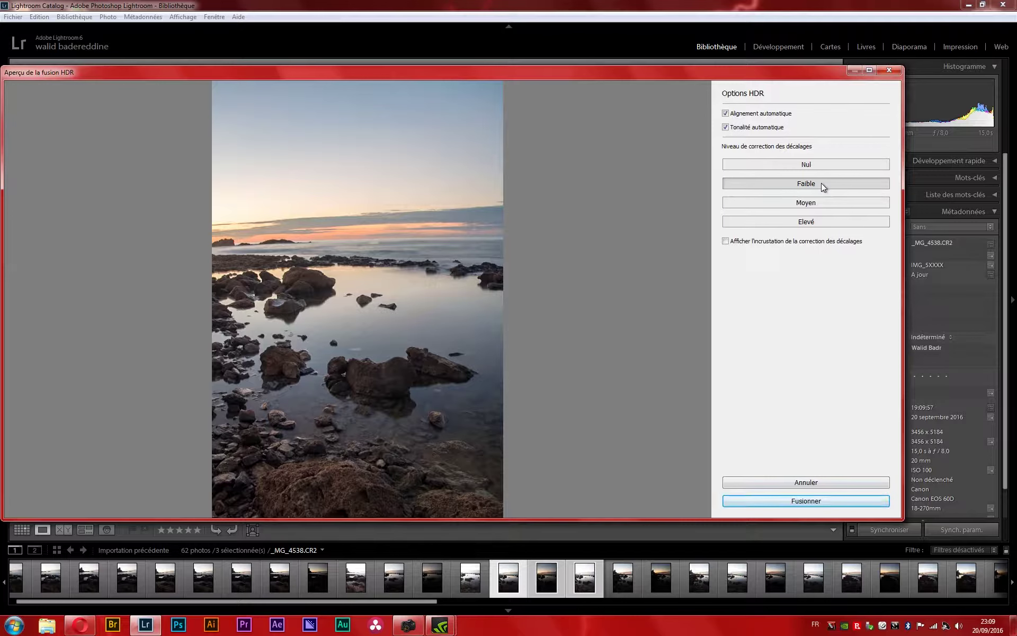
pyautogui.click(811, 204)
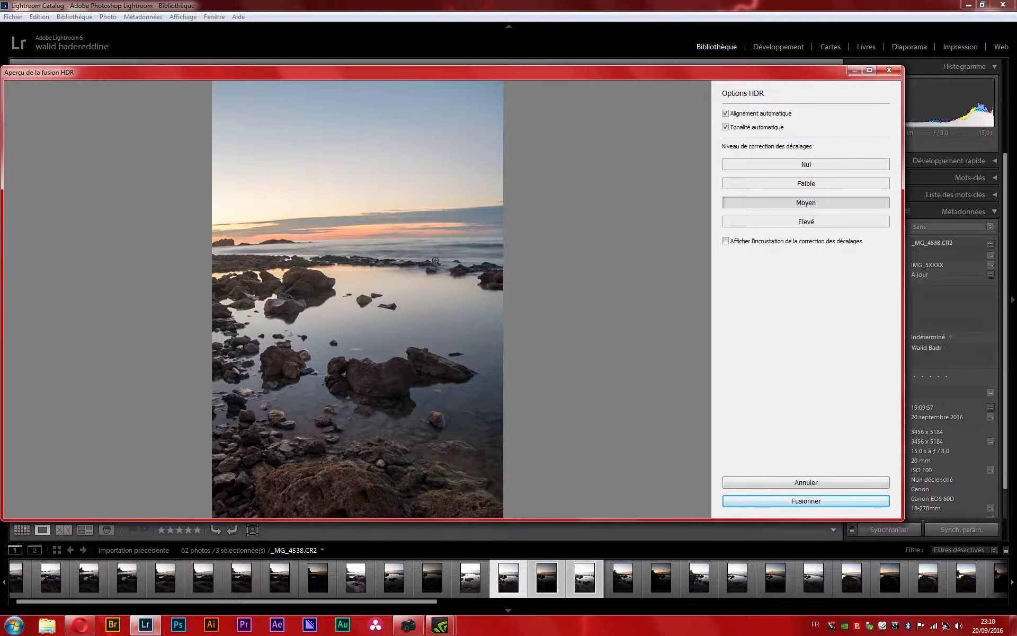
pyautogui.click(787, 169)
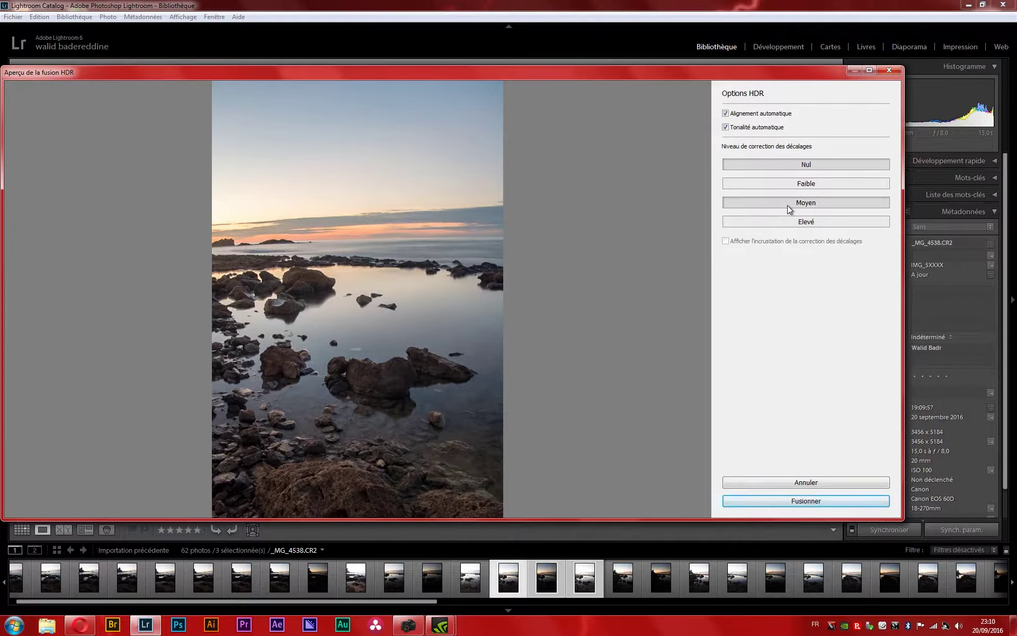
pyautogui.click(815, 501)
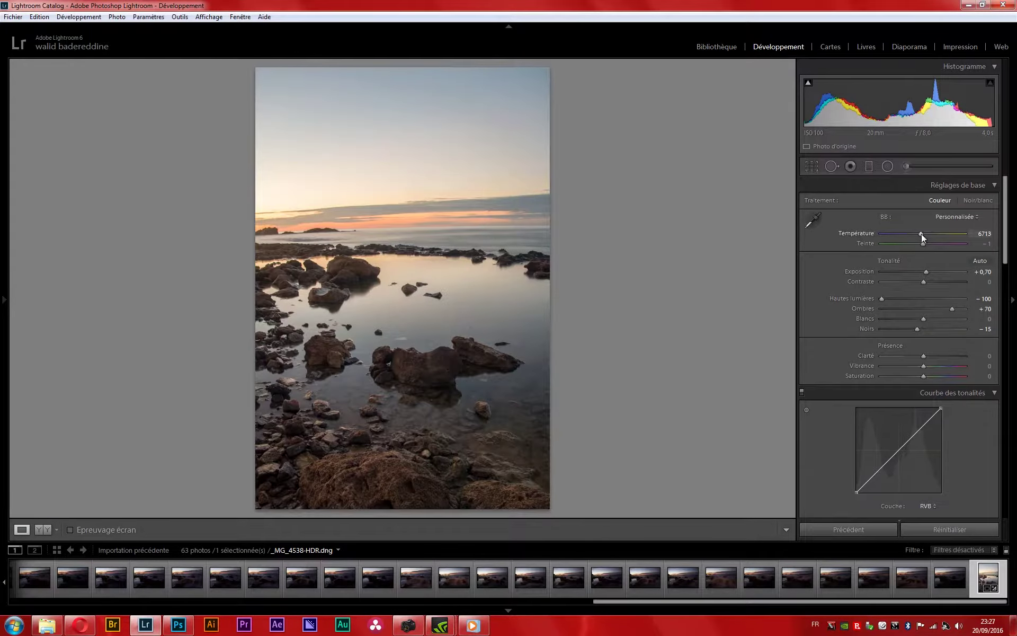
# Step: Warm the temperature to 7605, brighten the whites and add clarity, keeping vibrance and saturation at zero
pyautogui.doubleClick(926, 271)
pyautogui.moveTo(923, 318)
pyautogui.mouseDown()
pyautogui.moveTo(936, 319)
pyautogui.moveTo(920, 328)
pyautogui.mouseUp()
pyautogui.moveTo(923, 376); pyautogui.dragTo(965, 376)
pyautogui.moveTo(923, 366); pyautogui.dragTo(964, 366)
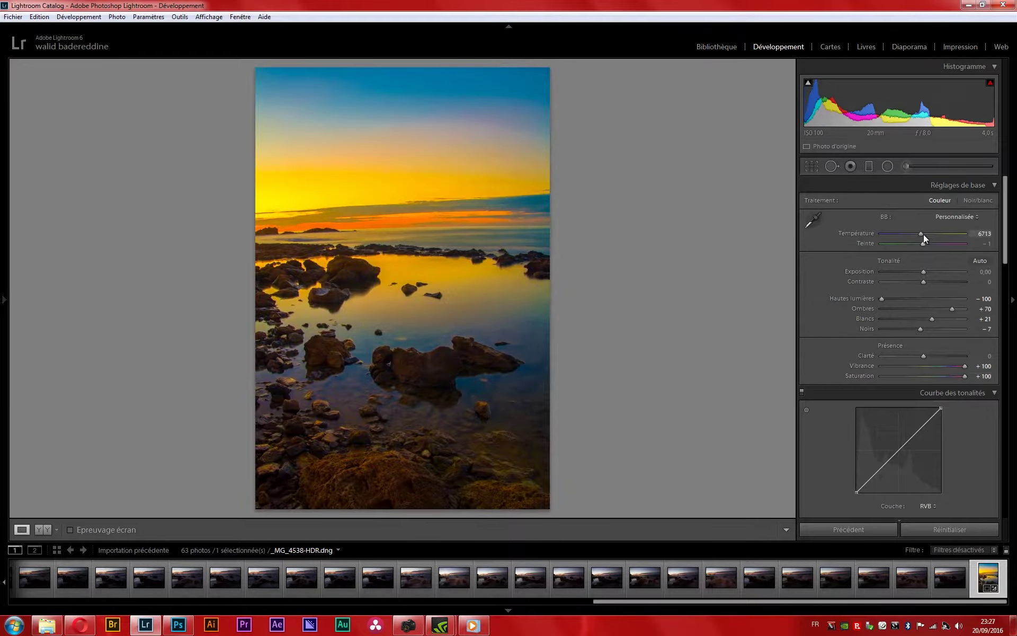
pyautogui.moveTo(921, 233); pyautogui.dragTo(929, 233)
pyautogui.doubleClick(964, 365)
pyautogui.doubleClick(965, 376)
pyautogui.moveTo(923, 356)
pyautogui.mouseDown()
pyautogui.moveTo(948, 366)
pyautogui.moveTo(927, 375)
pyautogui.mouseUp()
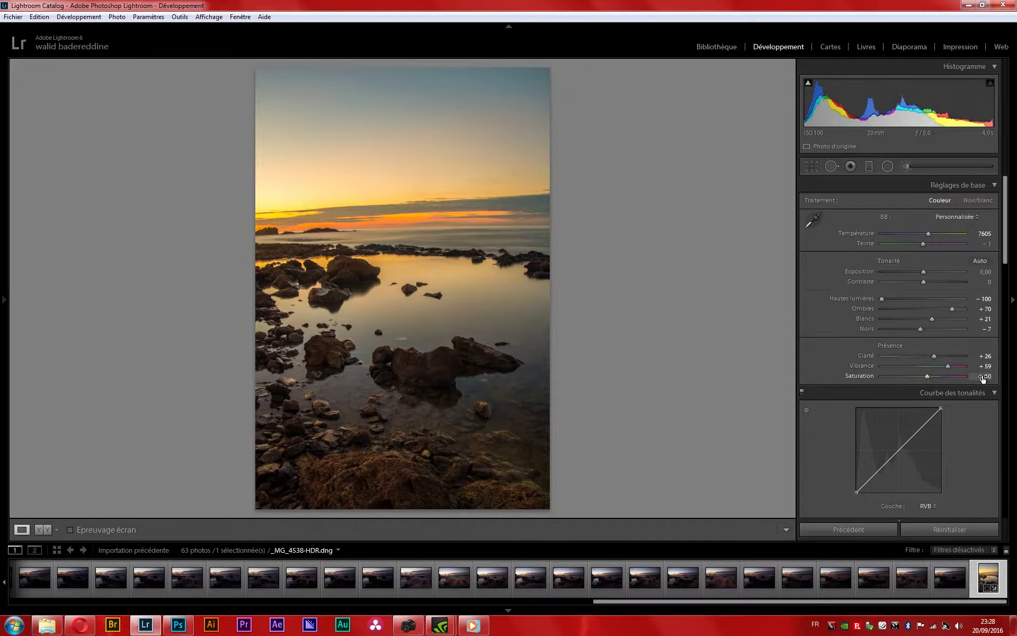
# Step: Raise sharpening to 72, checking the foreground rocks at full size
pyautogui.scroll(-5, 838, 362)
pyautogui.scroll(-5, 838, 362)
pyautogui.click(401, 361)
pyautogui.click(379, 479)
pyautogui.moveTo(920, 396); pyautogui.dragTo(921, 396)
pyautogui.moveTo(881, 453); pyautogui.dragTo(886, 453)
pyautogui.click(575, 364)
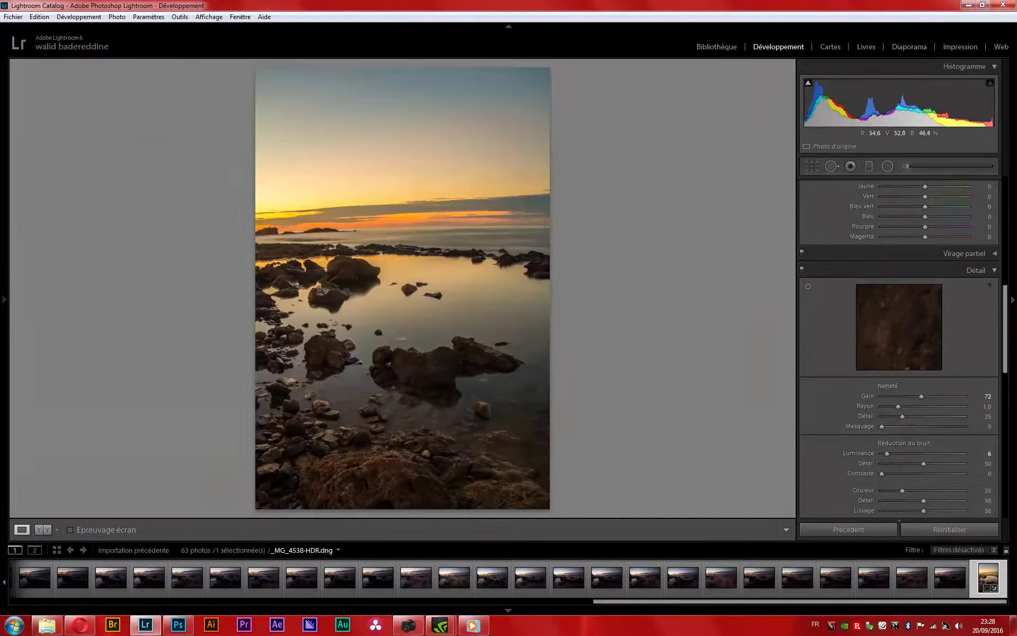
pyautogui.click(252, 330)
pyautogui.scroll(-5, 894, 365)
# Step: Enable lens profile corrections with Tamron as the lens make
pyautogui.click(881, 289)
pyautogui.click(860, 317)
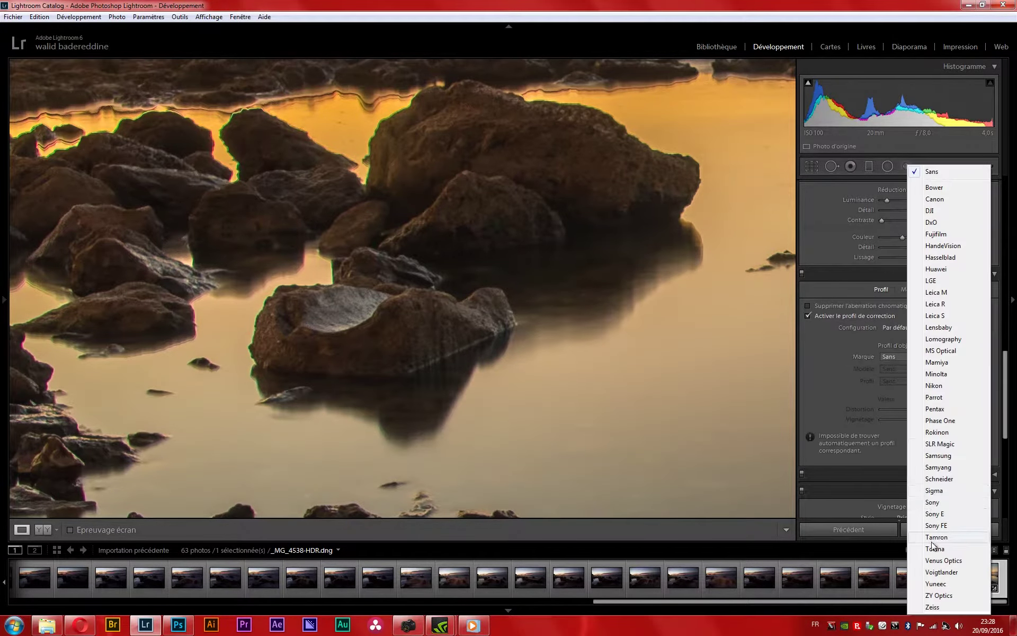
pyautogui.click(912, 289)
# Step: Send the HDR photo to Photoshop for editing
pyautogui.press('z')
pyautogui.scroll(-3, 850, 384)
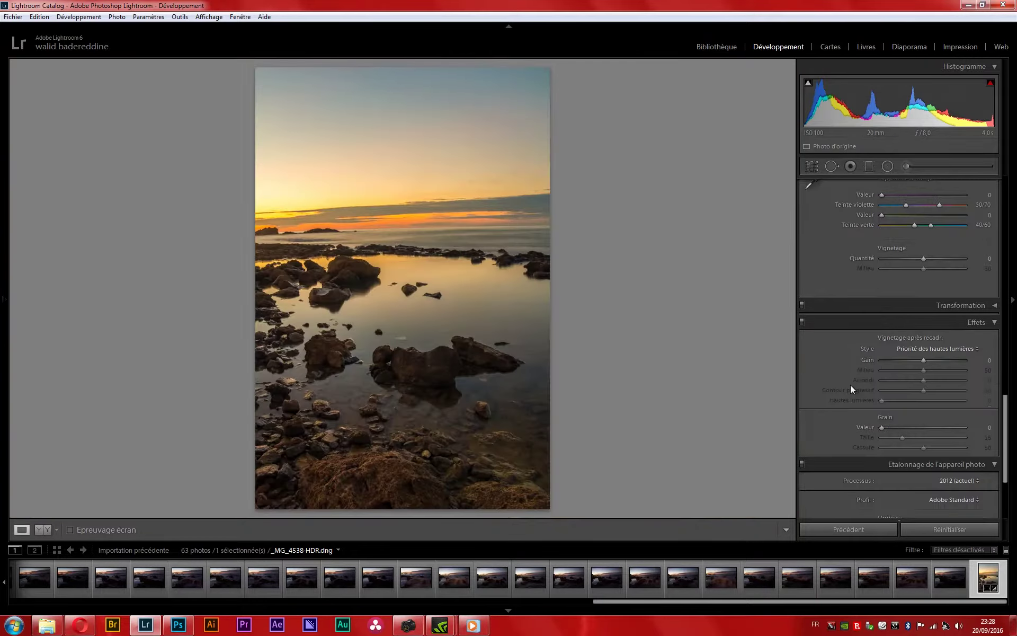
pyautogui.rightClick(364, 295)
pyautogui.click(593, 366)
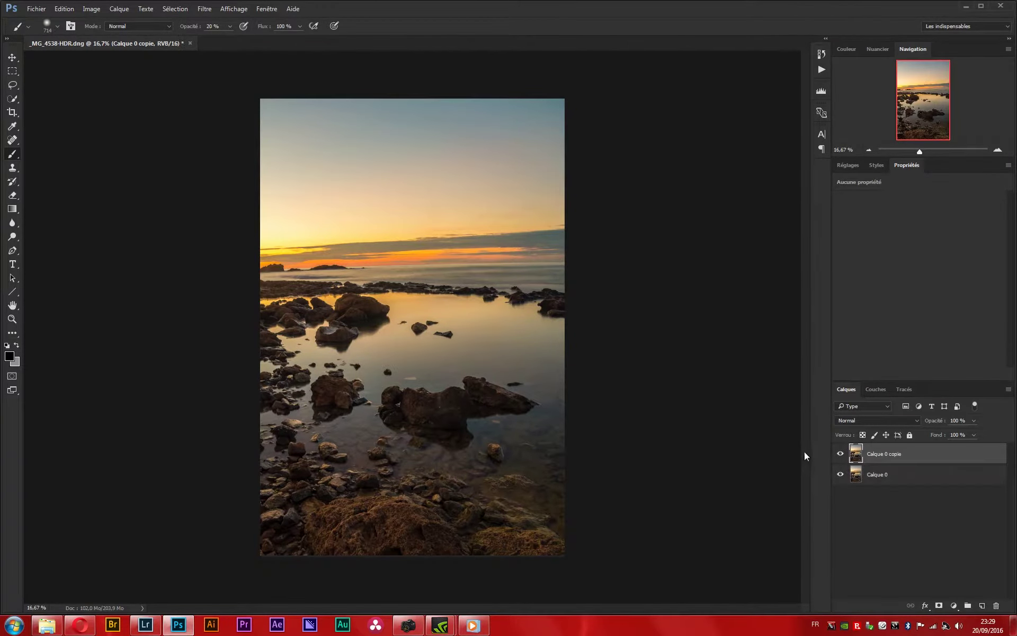
# Step: In the Camera Raw filter, shift the orange and yellow hues pinker
pyautogui.hotkey('ctrl', 'shift', 'a')
pyautogui.click(672, 115)
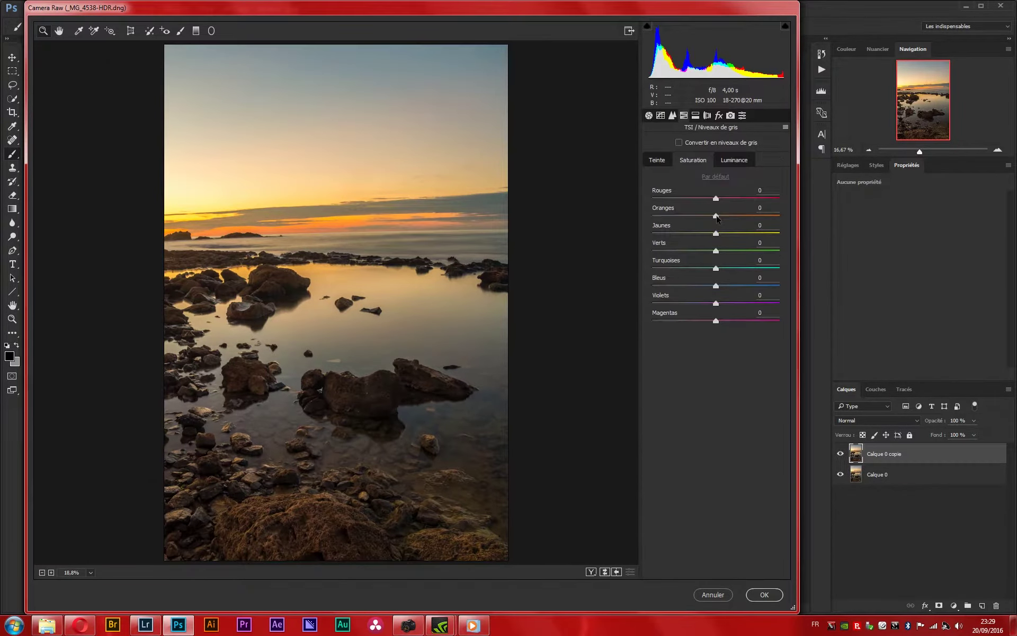
pyautogui.moveTo(716, 233)
pyautogui.mouseDown()
pyautogui.moveTo(695, 233)
pyautogui.moveTo(704, 215)
pyautogui.moveTo(689, 234)
pyautogui.moveTo(704, 233)
pyautogui.moveTo(707, 216)
pyautogui.mouseUp()
pyautogui.click(734, 159)
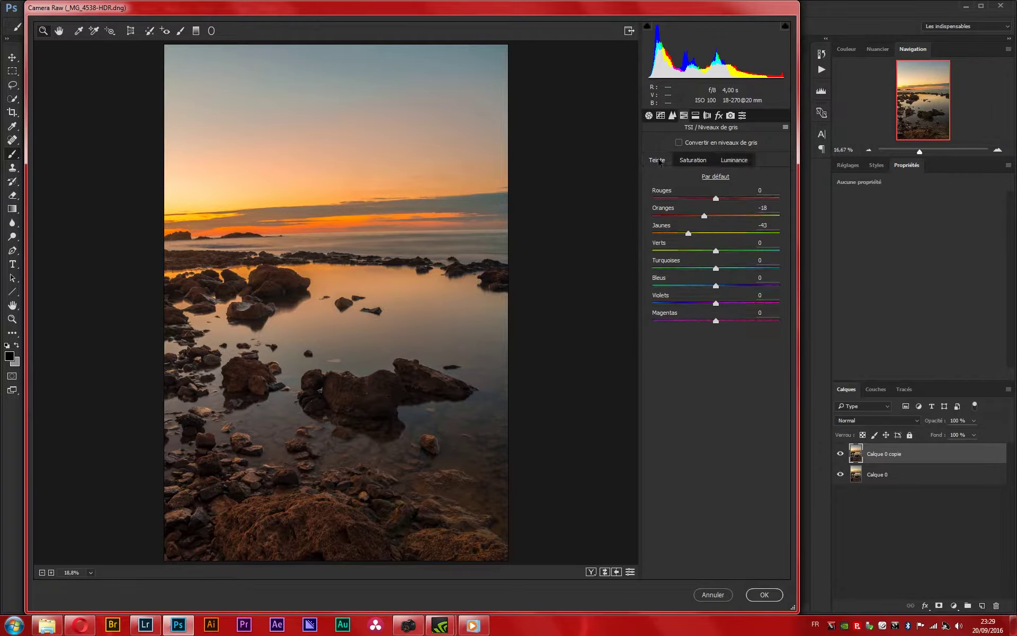
# Step: Add +15 dehaze, apply the Camera Raw filter, and add a Curves adjustment layer
pyautogui.click(719, 115)
pyautogui.write('15')
pyautogui.press('Return')
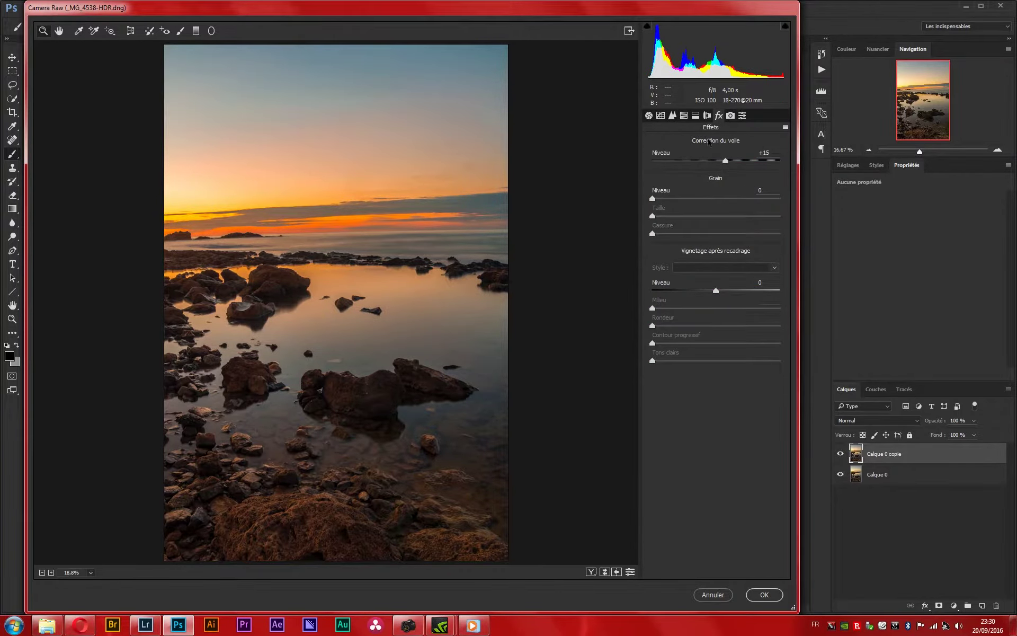
pyautogui.moveTo(371, 318)
pyautogui.mouseDown()
pyautogui.moveTo(529, 176)
pyautogui.moveTo(161, 178)
pyautogui.mouseUp()
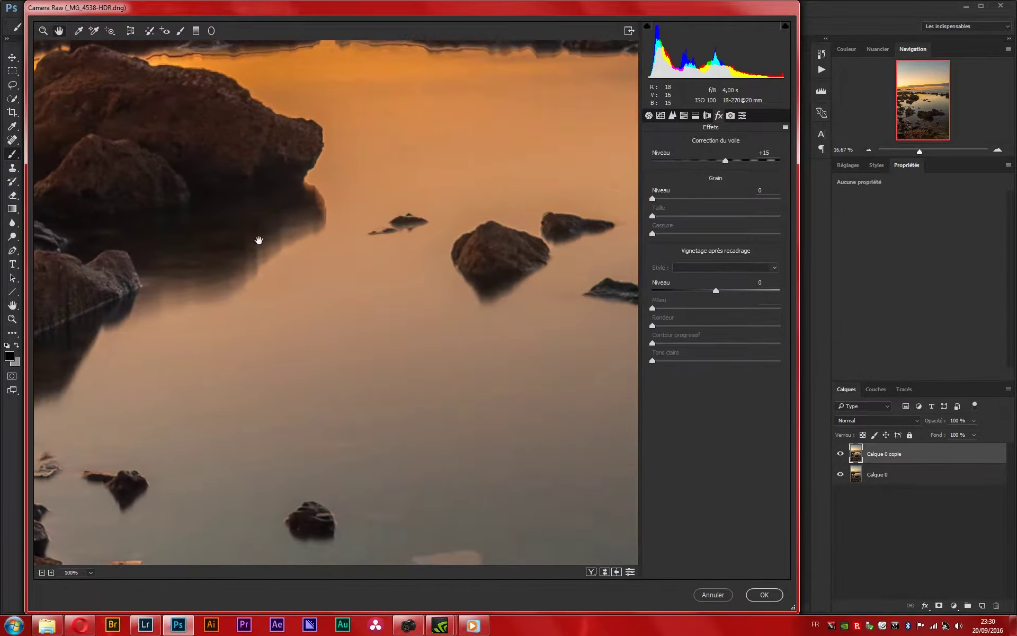
pyautogui.hotkey('ctrl', '0')
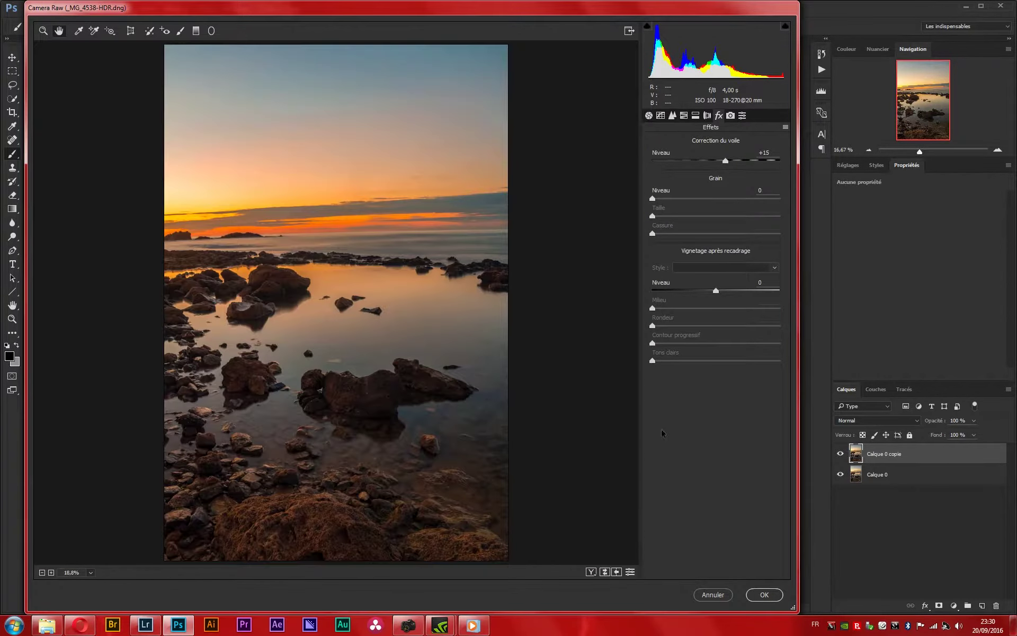
pyautogui.click(764, 595)
pyautogui.click(953, 605)
pyautogui.click(910, 441)
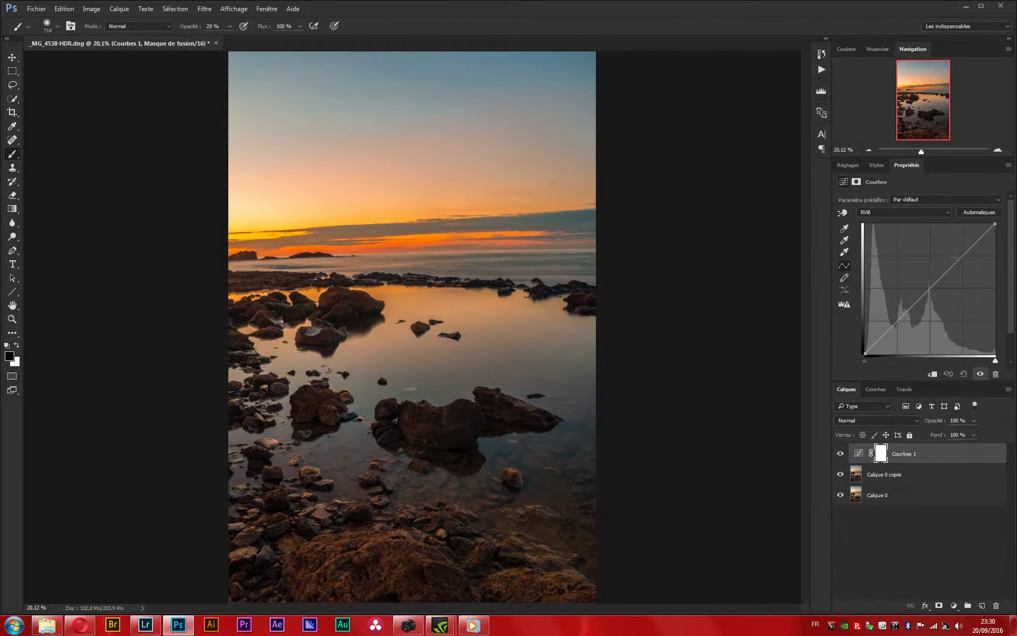
# Step: Darken with a Curves point faded by a gradient mask, then duplicate the photo layer
pyautogui.moveTo(513, 225); pyautogui.dragTo(591, 223)
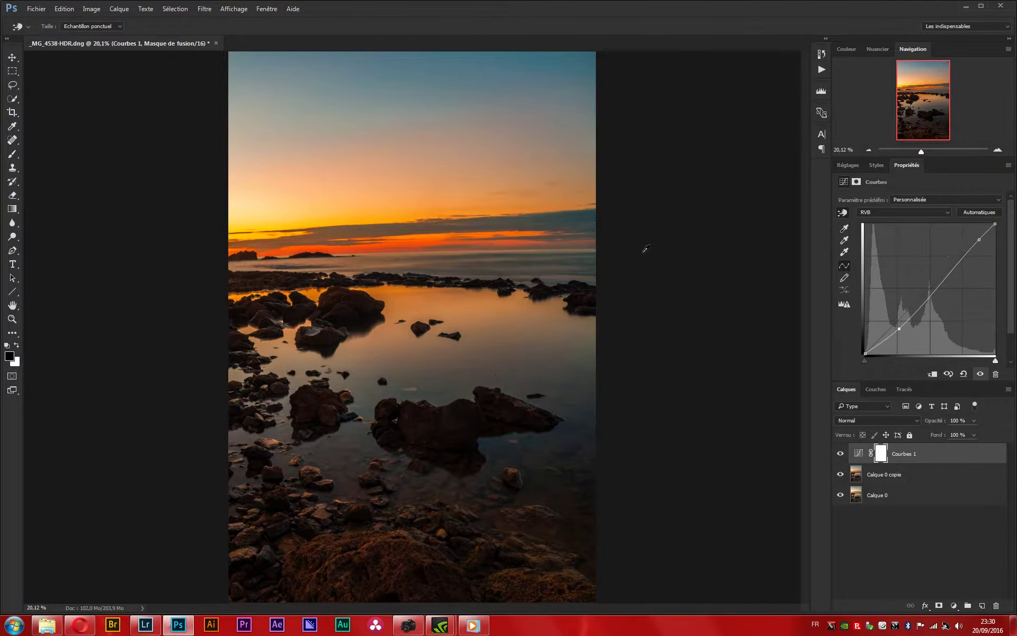
pyautogui.press('g')
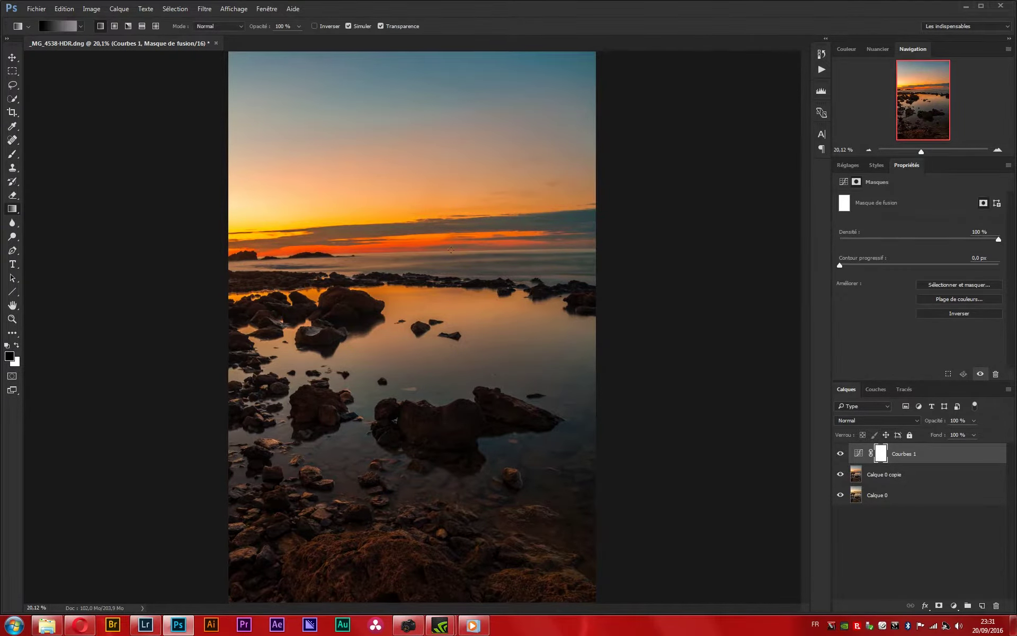
pyautogui.moveTo(452, 265); pyautogui.dragTo(451, 246)
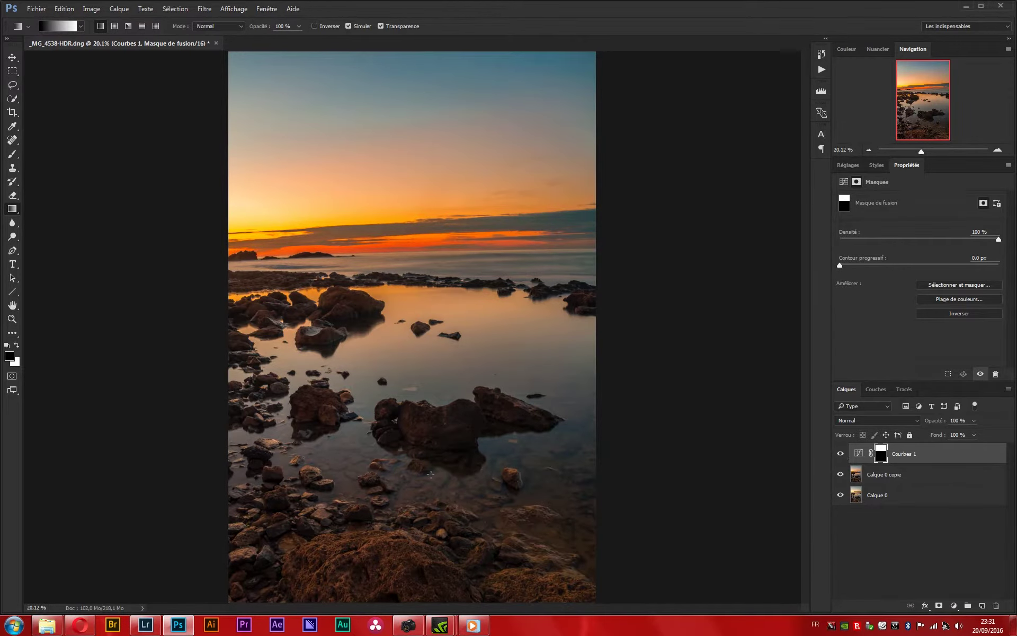
pyautogui.click(901, 477)
pyautogui.hotkey('ctrl', 'j')
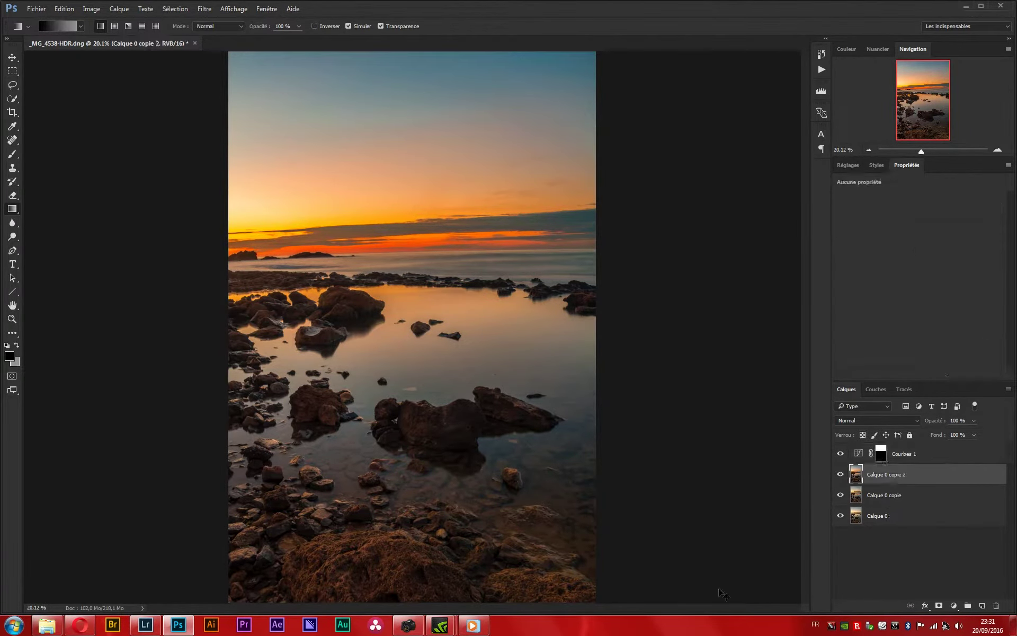
# Step: Give the copy a bluer Camera Raw look, blended diagonally toward the top-right sky by a gradient mask
pyautogui.hotkey('ctrl', 'shift', 'a')
pyautogui.click(764, 596)
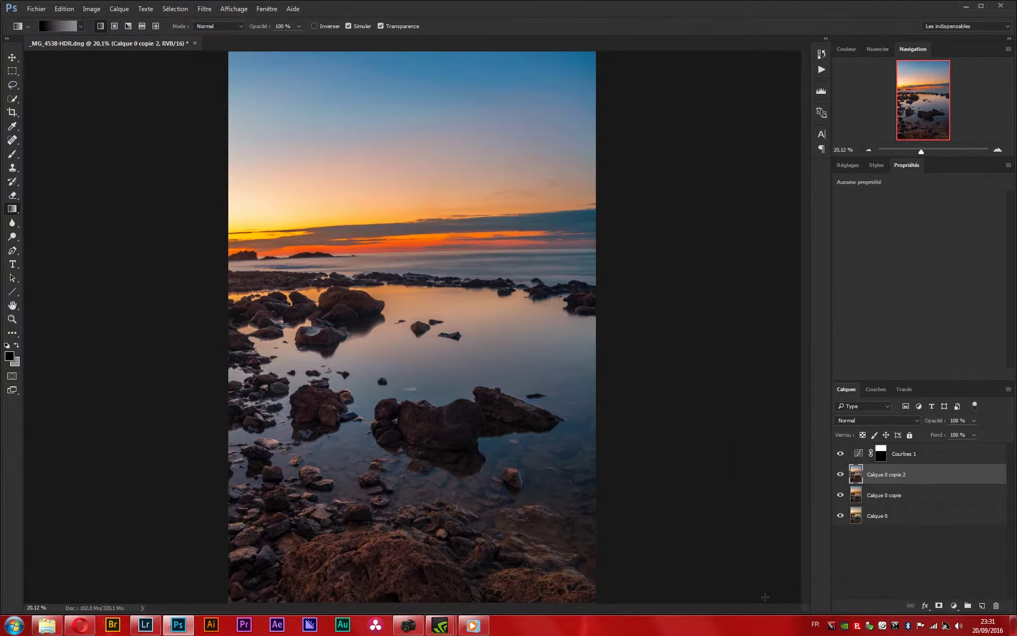
pyautogui.click(939, 605)
pyautogui.moveTo(585, 64); pyautogui.dragTo(335, 215)
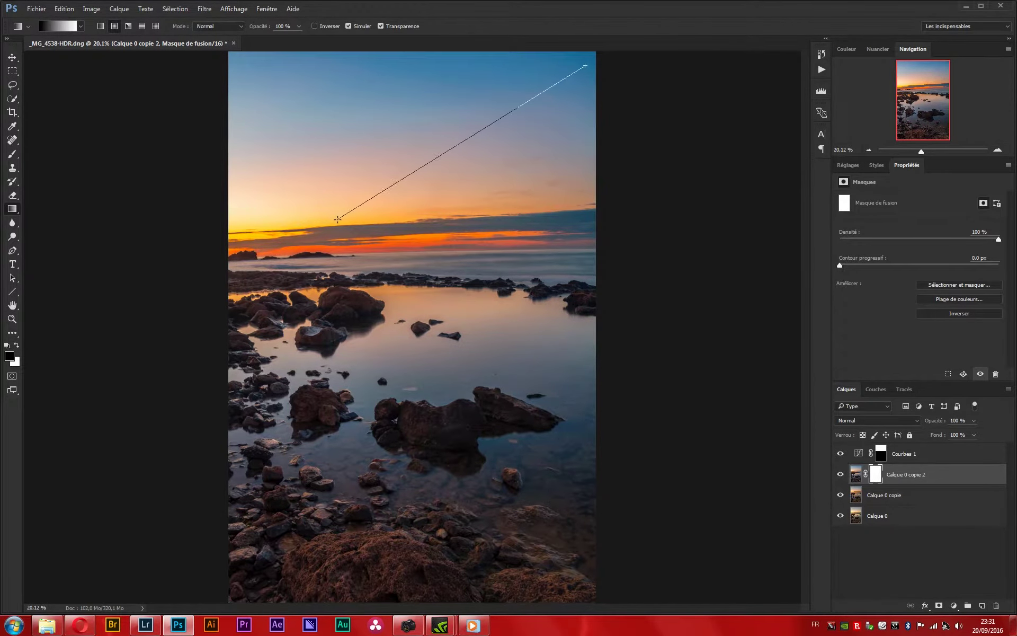
pyautogui.press('x')
pyautogui.moveTo(575, 76); pyautogui.dragTo(386, 197)
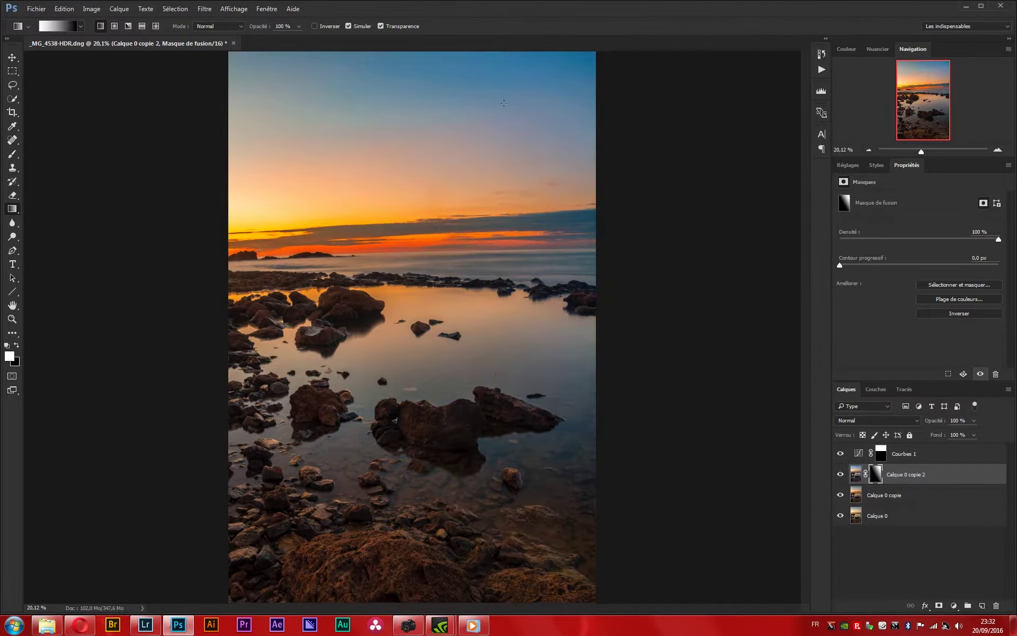
pyautogui.moveTo(196, 282); pyautogui.dragTo(597, 53)
# Step: Create two soft-light layers above Courbes 1, named ciel and eau
pyautogui.hotkey('alt', '.')
pyautogui.hotkey('ctrl', 'shift', 'n')
pyautogui.press('Return')
pyautogui.hotkey('ctrl', 'j')
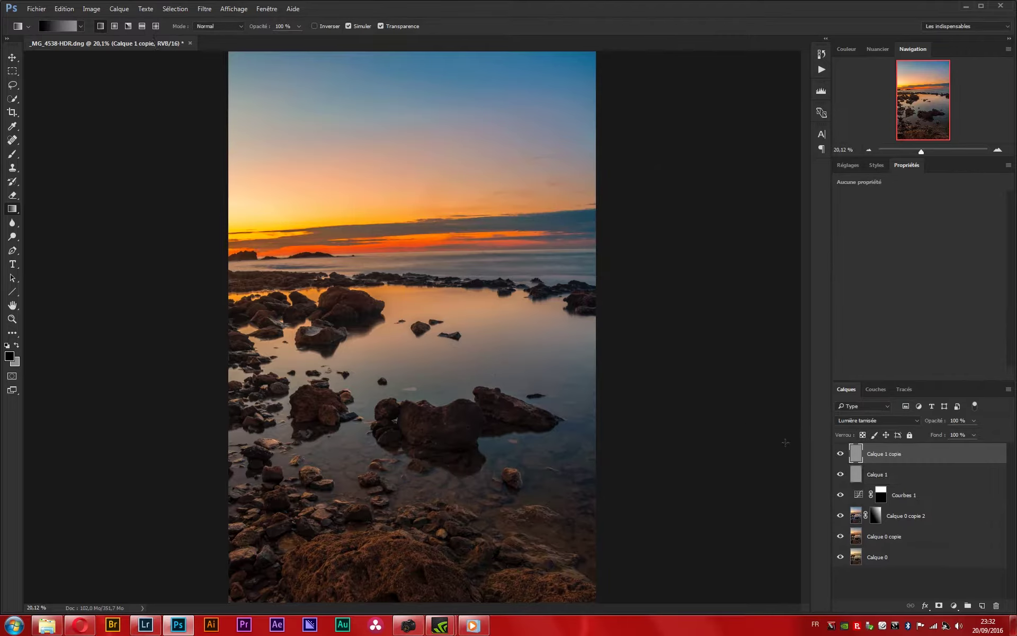
pyautogui.doubleClick(877, 474)
pyautogui.write('ciel')
pyautogui.click(888, 457)
pyautogui.write('eau')
pyautogui.press('Return')
# Step: Darken the sky by brushing on the ciel layer at 10% opacity
pyautogui.doubleClick(932, 474)
pyautogui.press('Escape')
pyautogui.press('b')
pyautogui.moveTo(465, 131)
pyautogui.mouseDown()
pyautogui.moveTo(568, 125)
pyautogui.moveTo(159, 171)
pyautogui.moveTo(488, 107)
pyautogui.mouseUp()
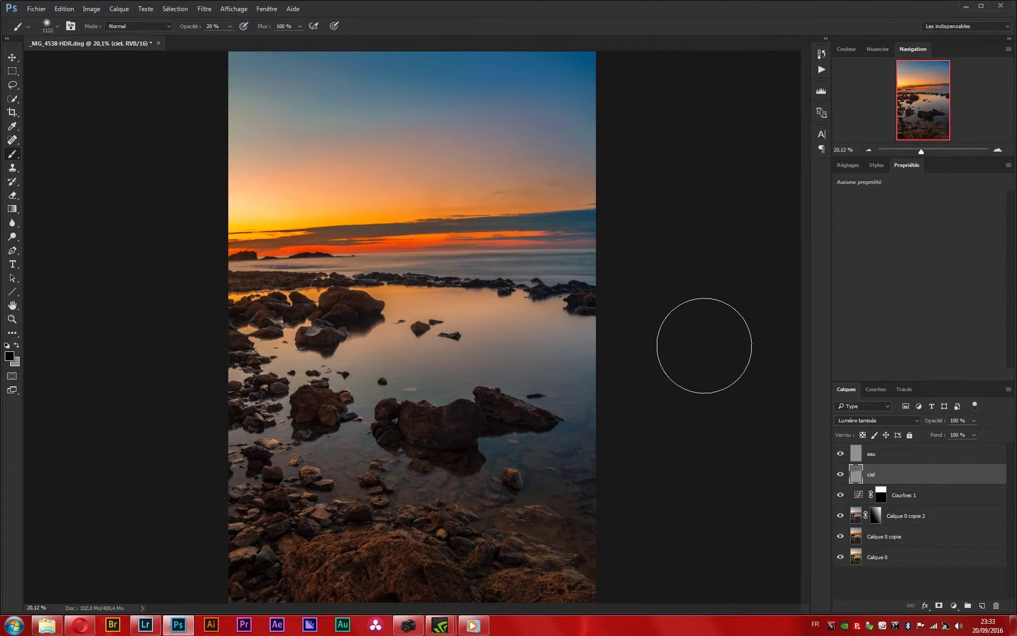
pyautogui.hotkey('alt', ']')
pyautogui.hotkey('alt', '[')
pyautogui.press('1')
# Step: Darken the water by brushing on the eau layer at 25% opacity
pyautogui.hotkey('alt', ']')
pyautogui.press('2')
pyautogui.press('5')
pyautogui.moveTo(581, 356)
pyautogui.mouseDown()
pyautogui.moveTo(385, 413)
pyautogui.moveTo(246, 470)
pyautogui.moveTo(200, 313)
pyautogui.moveTo(517, 370)
pyautogui.moveTo(242, 551)
pyautogui.mouseUp()
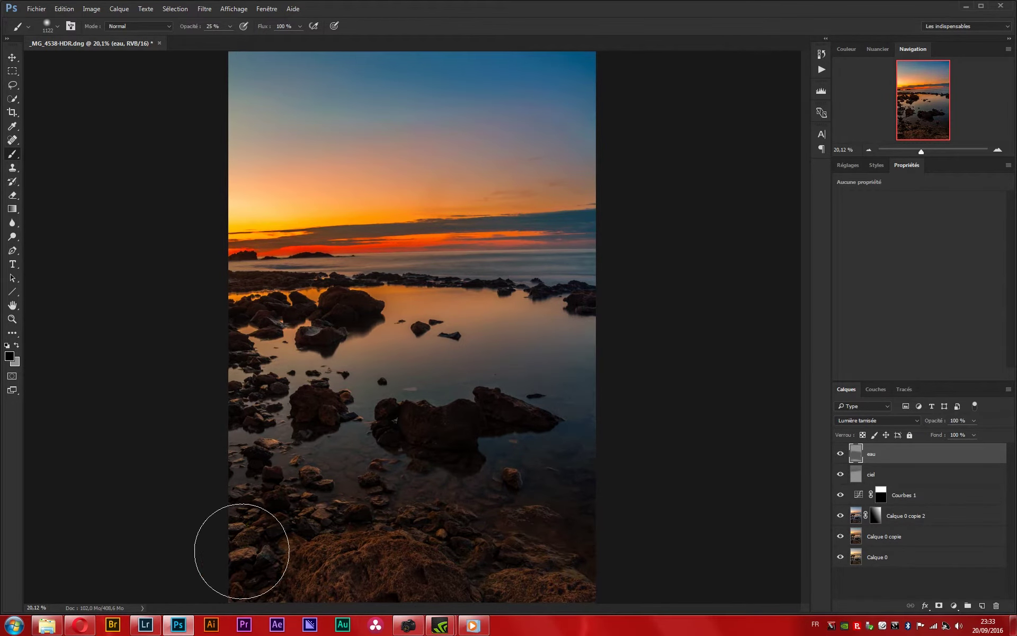
pyautogui.doubleClick(859, 456)
# Step: Set eau's blend-if so dark rocks escape the darkening, and compare with it hidden
pyautogui.moveTo(665, 352)
pyautogui.mouseDown()
pyautogui.moveTo(694, 356)
pyautogui.moveTo(667, 357)
pyautogui.mouseUp()
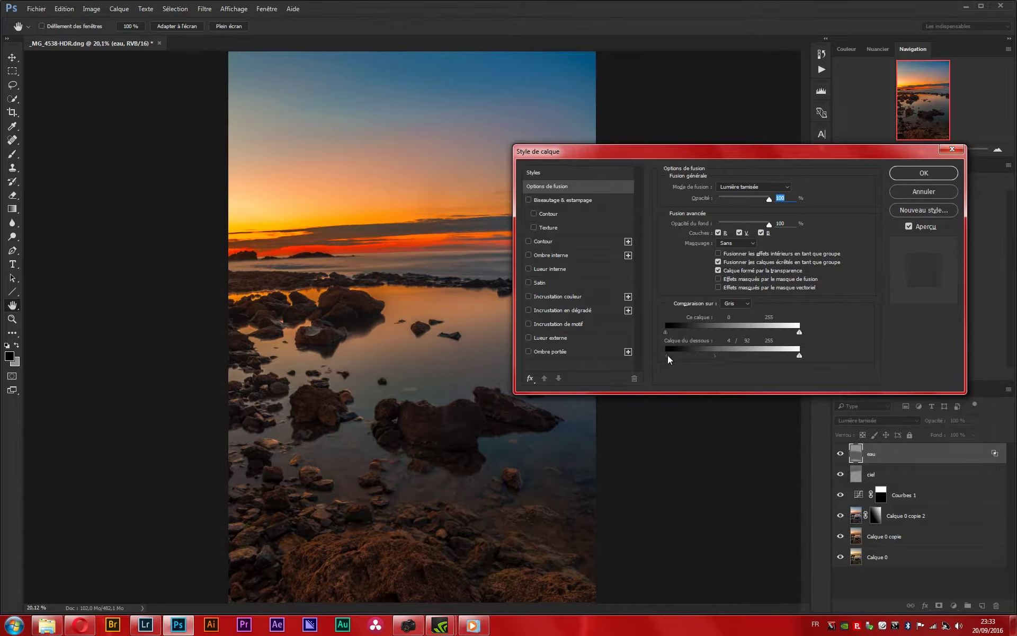
pyautogui.click(935, 175)
pyautogui.click(841, 454)
pyautogui.click(840, 454)
pyautogui.click(841, 454)
# Step: Paint over the right side of the horizon at 50% brush opacity
pyautogui.press('x')
pyautogui.press('5')
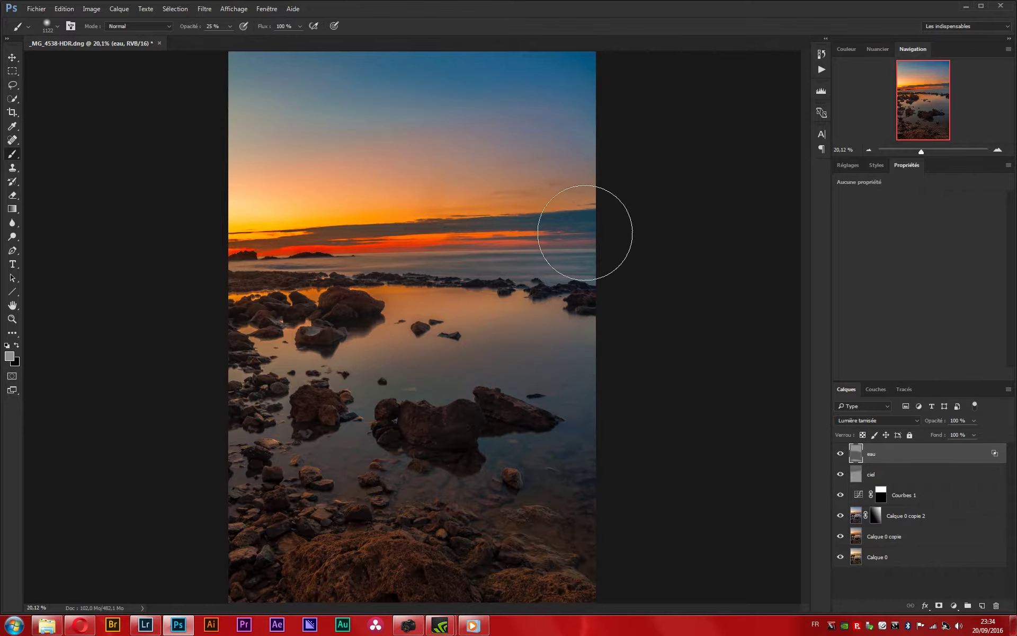
pyautogui.scroll(3, 893, 127)
pyautogui.moveTo(925, 103); pyautogui.dragTo(932, 98)
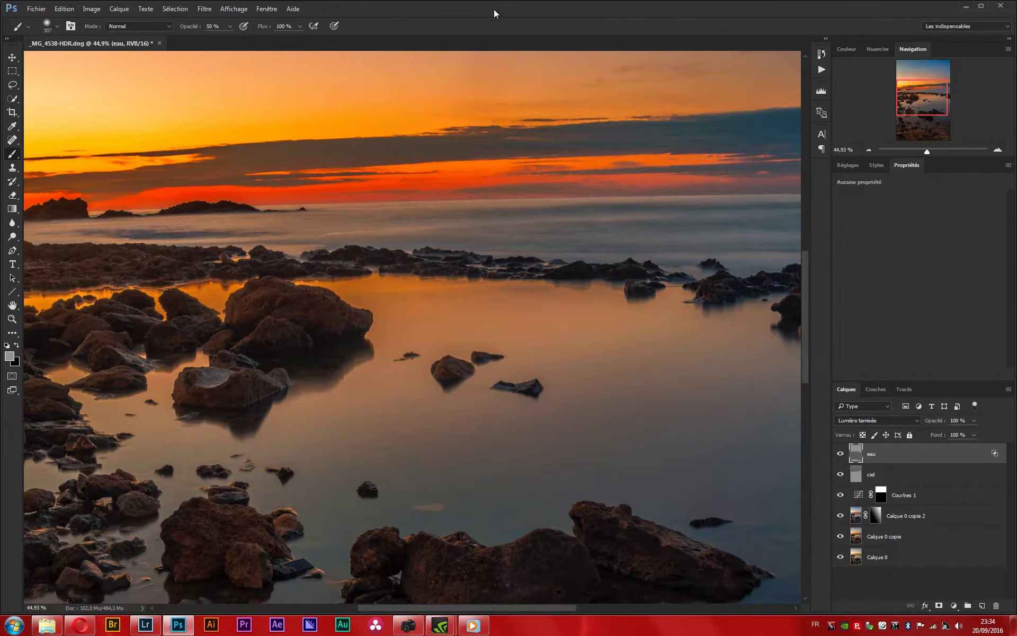
# Step: Add a Vibrance adjustment layer raised to about +21 vibrance
pyautogui.hotkey('ctrl', '0')
pyautogui.click(953, 605)
pyautogui.click(901, 454)
pyautogui.moveTo(921, 209); pyautogui.dragTo(949, 209)
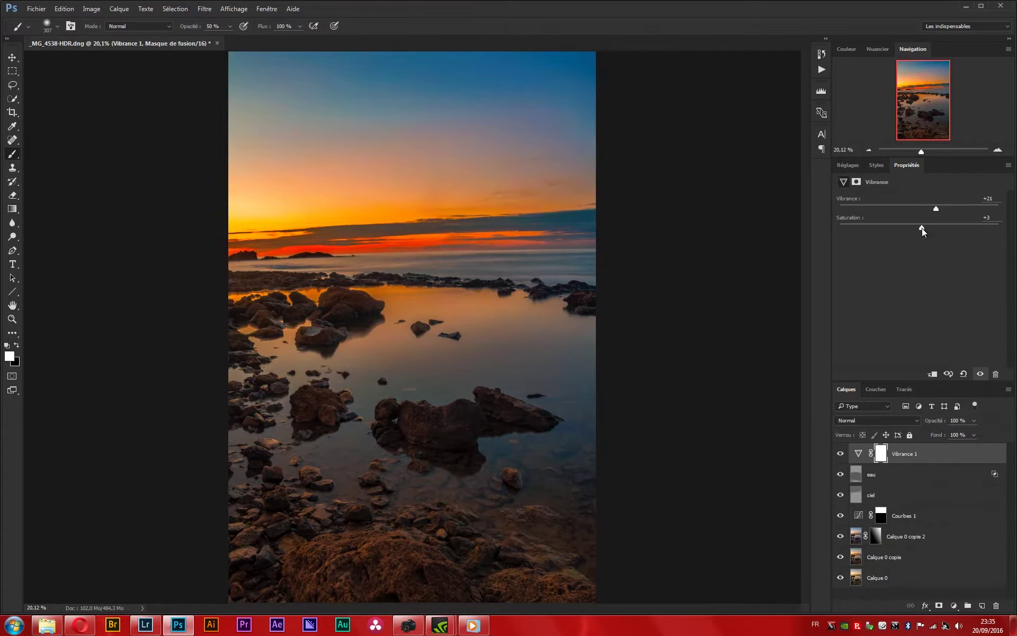
# Step: Raise saturation to +16 and paint black on the Vibrance mask over the sky
pyautogui.moveTo(921, 229); pyautogui.dragTo(923, 231)
pyautogui.moveTo(356, 352); pyautogui.dragTo(386, 358)
pyautogui.press('x')
pyautogui.moveTo(148, 177); pyautogui.dragTo(526, 134)
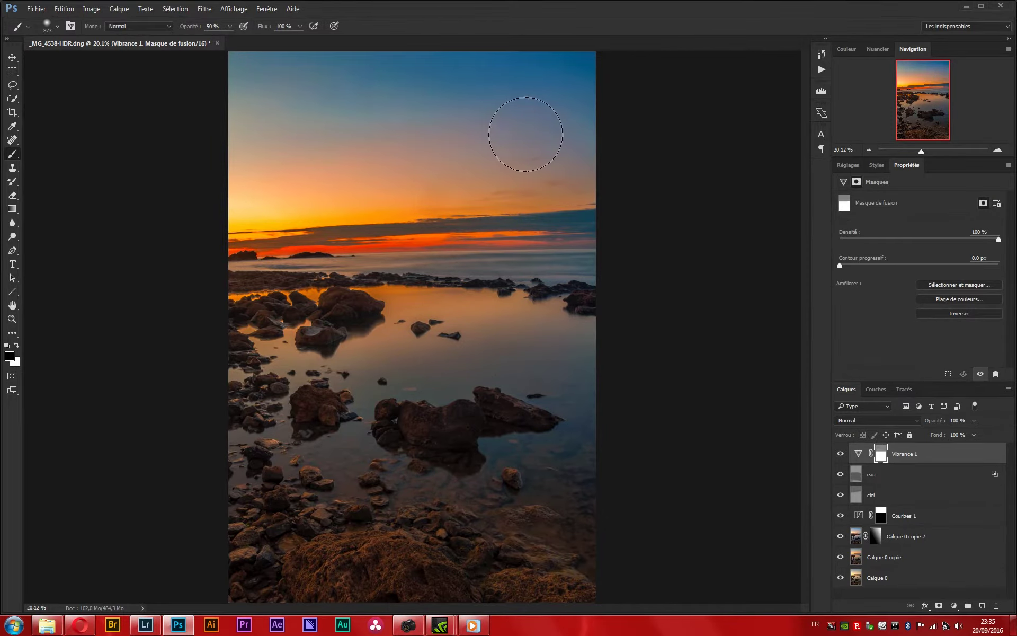
pyautogui.moveTo(255, 179)
pyautogui.mouseDown()
pyautogui.moveTo(495, 90)
pyautogui.moveTo(420, 245)
pyautogui.mouseUp()
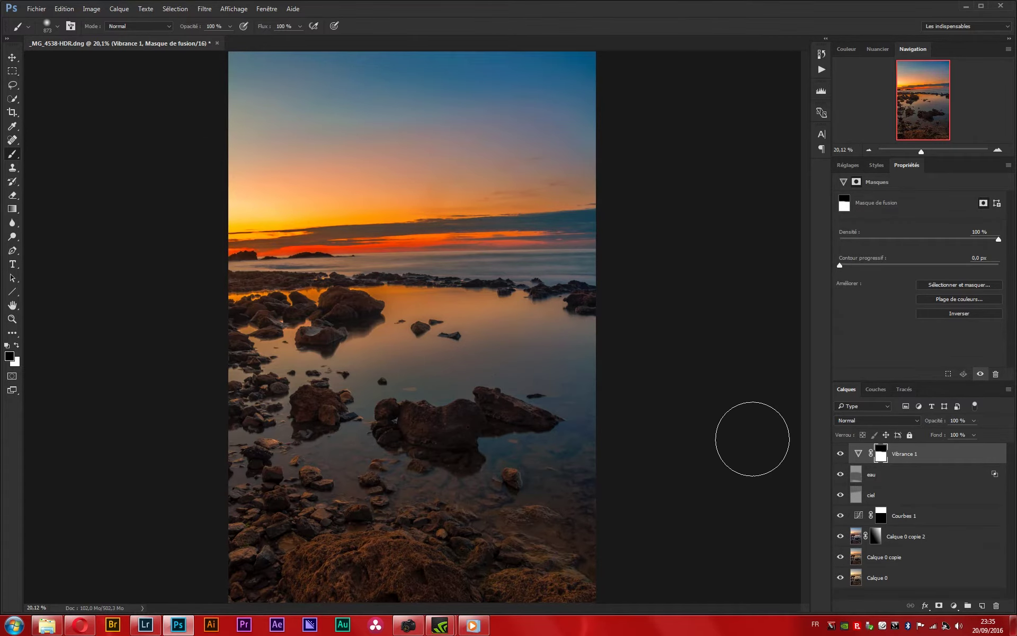
# Step: Open the Camera Raw filter on the Calque 0 copie layer
pyautogui.click(900, 556)
pyautogui.hotkey('ctrl', 'shift', 'a')
pyautogui.click(707, 116)
# Step: Shift the oranges and yellows toward red, raise Reds, then fade Calque 0 copie to 80% opacity
pyautogui.click(696, 216)
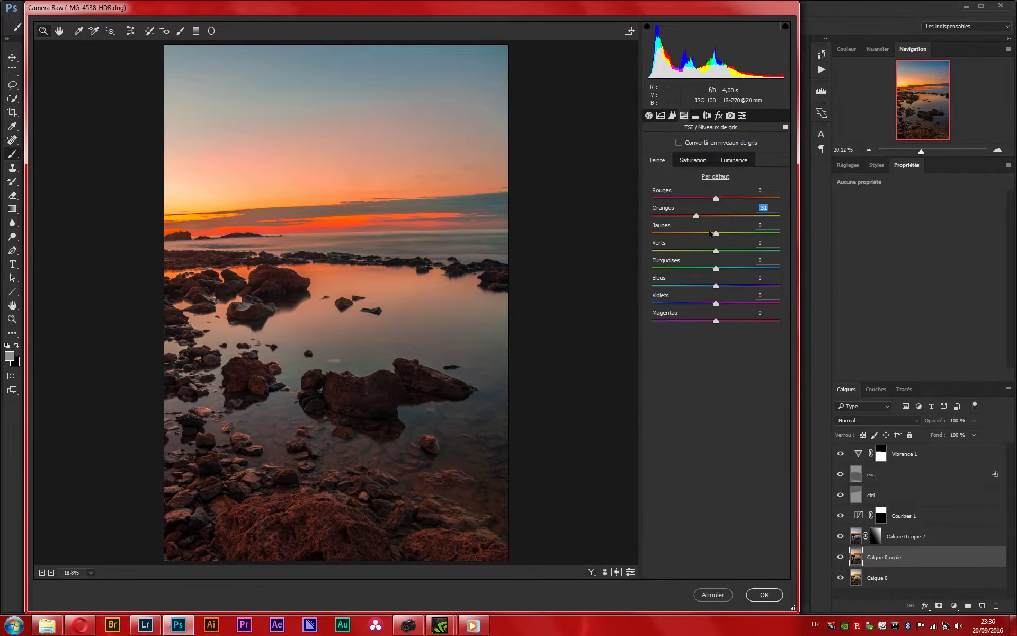
pyautogui.click(694, 233)
pyautogui.moveTo(694, 233)
pyautogui.mouseDown()
pyautogui.moveTo(699, 216)
pyautogui.moveTo(735, 198)
pyautogui.mouseUp()
pyautogui.click(765, 595)
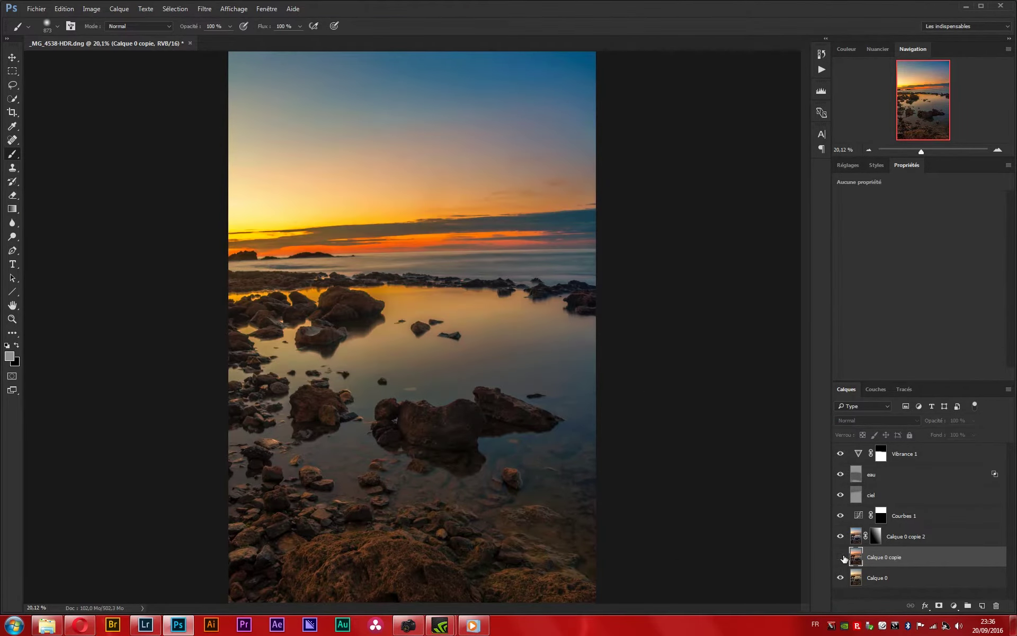
pyautogui.click(973, 420)
pyautogui.moveTo(978, 440); pyautogui.dragTo(965, 440)
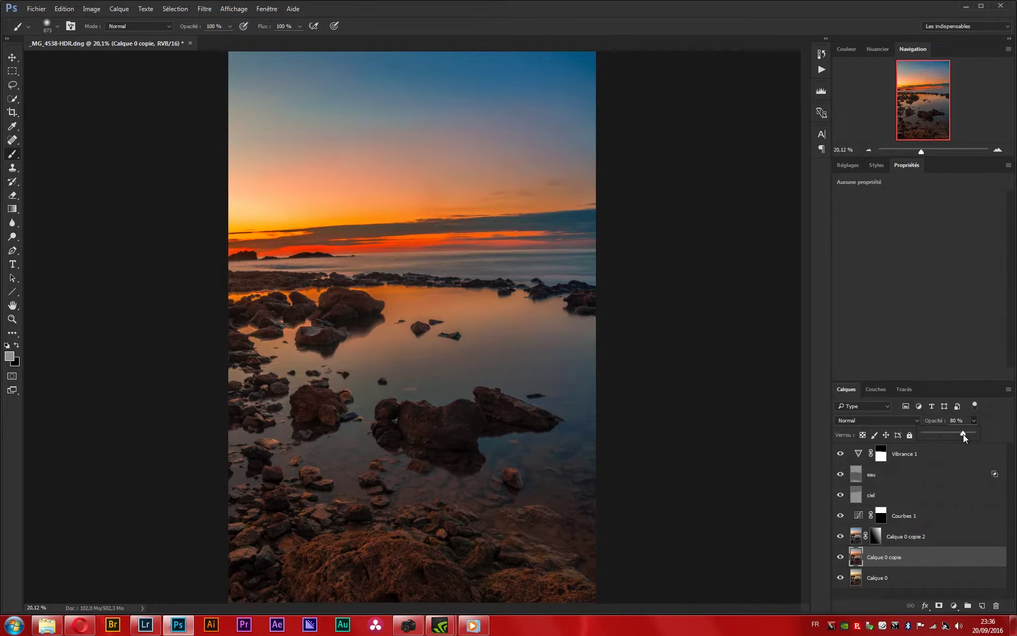
pyautogui.click(912, 473)
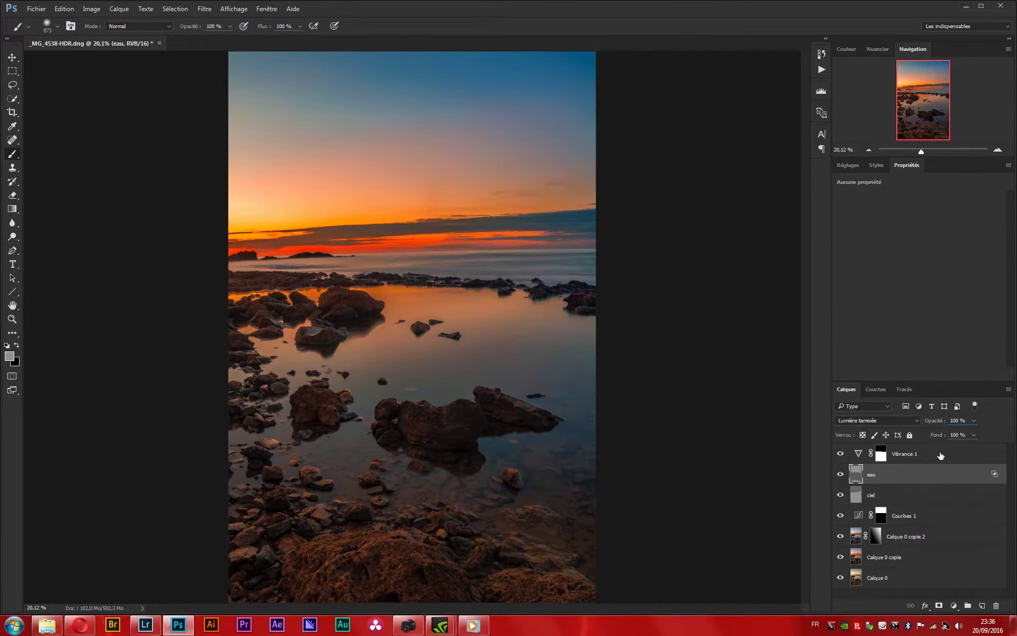
# Step: Check the horizon close up, fit the image, and stamp visible layers onto a new merged layer
pyautogui.click(937, 456)
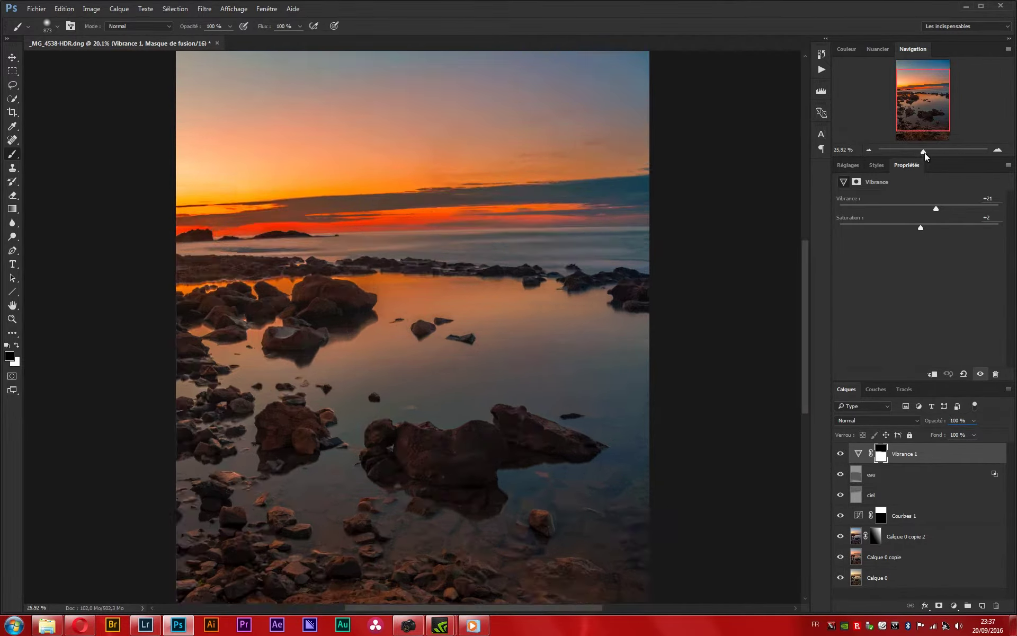
pyautogui.moveTo(922, 152); pyautogui.dragTo(936, 151)
pyautogui.moveTo(923, 108)
pyautogui.mouseDown()
pyautogui.moveTo(900, 86)
pyautogui.moveTo(878, 109)
pyautogui.moveTo(928, 94)
pyautogui.mouseUp()
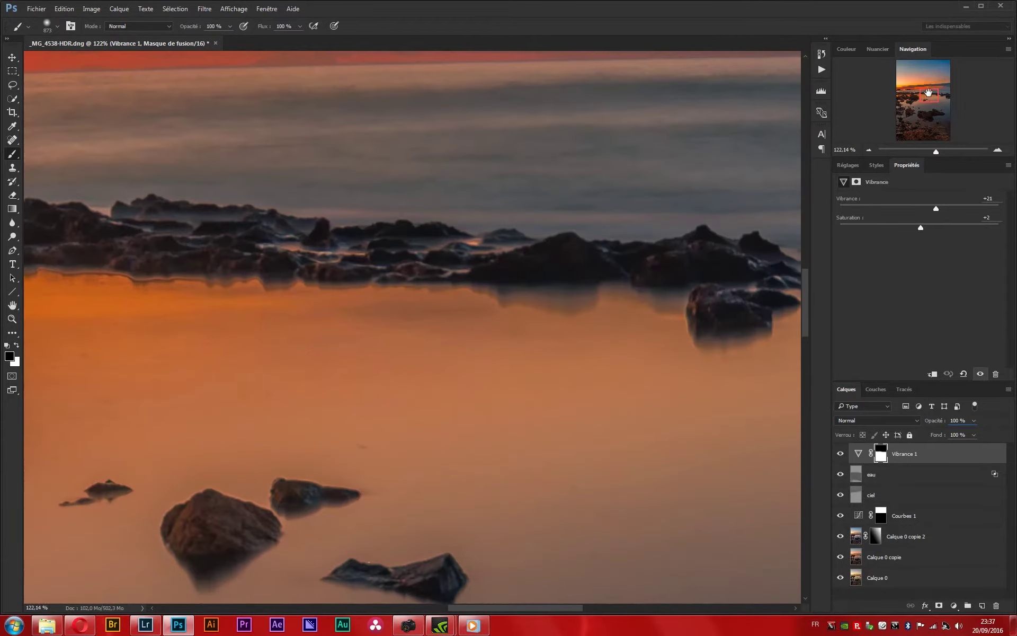
pyautogui.hotkey('ctrl', '2')
pyautogui.scroll(-3, 786, 202)
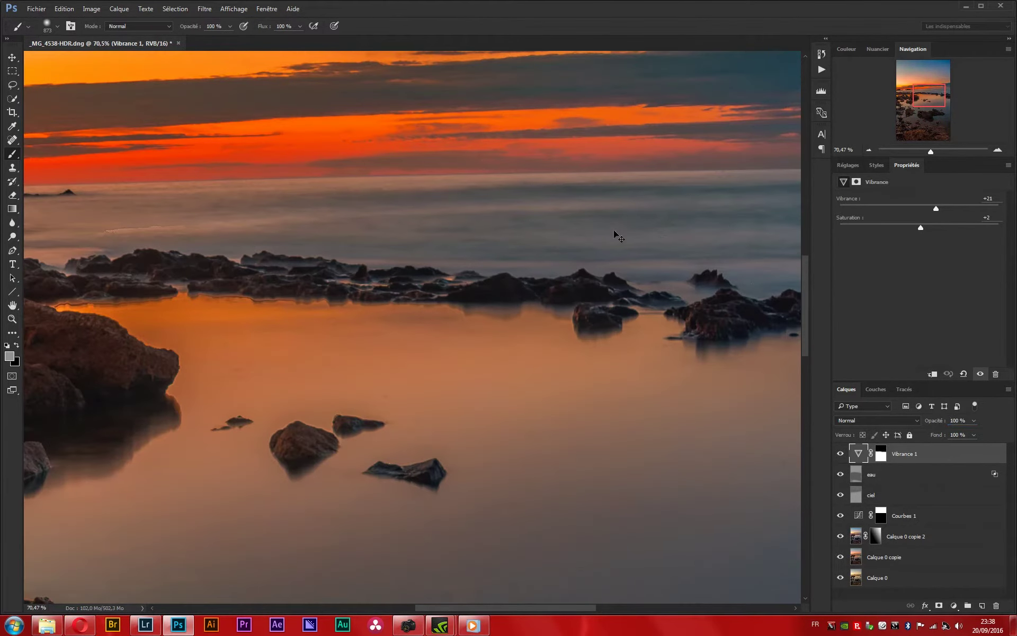
pyautogui.hotkey('ctrl', '0')
pyautogui.hotkey('ctrl', 'alt', 'shift', 'e')
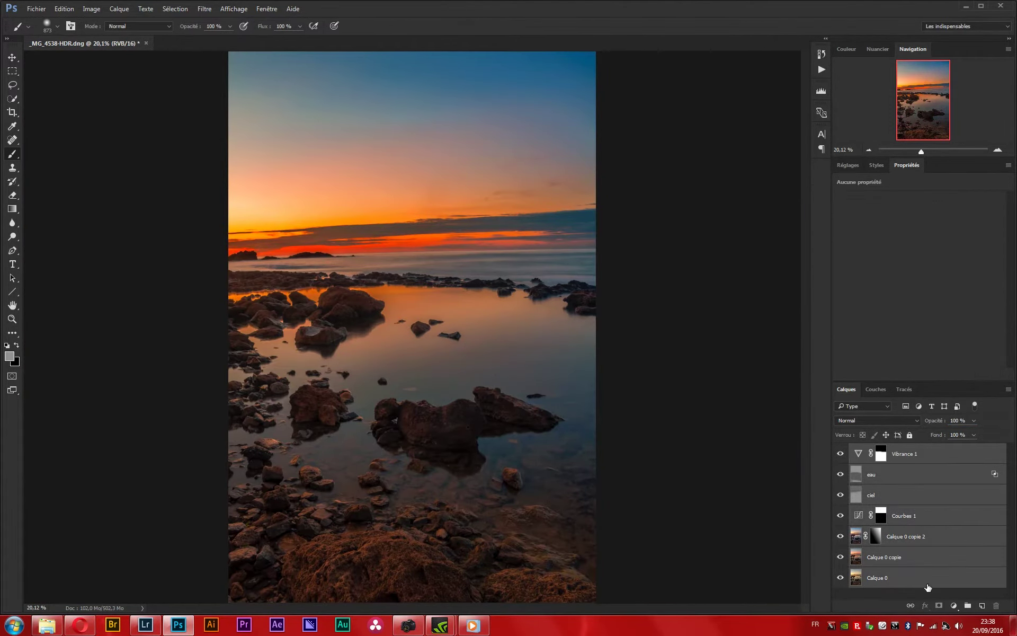
# Step: Run the Orton - Light Blur action from the Actions panel
pyautogui.click(822, 70)
pyautogui.scroll(-3, 773, 141)
pyautogui.click(768, 147)
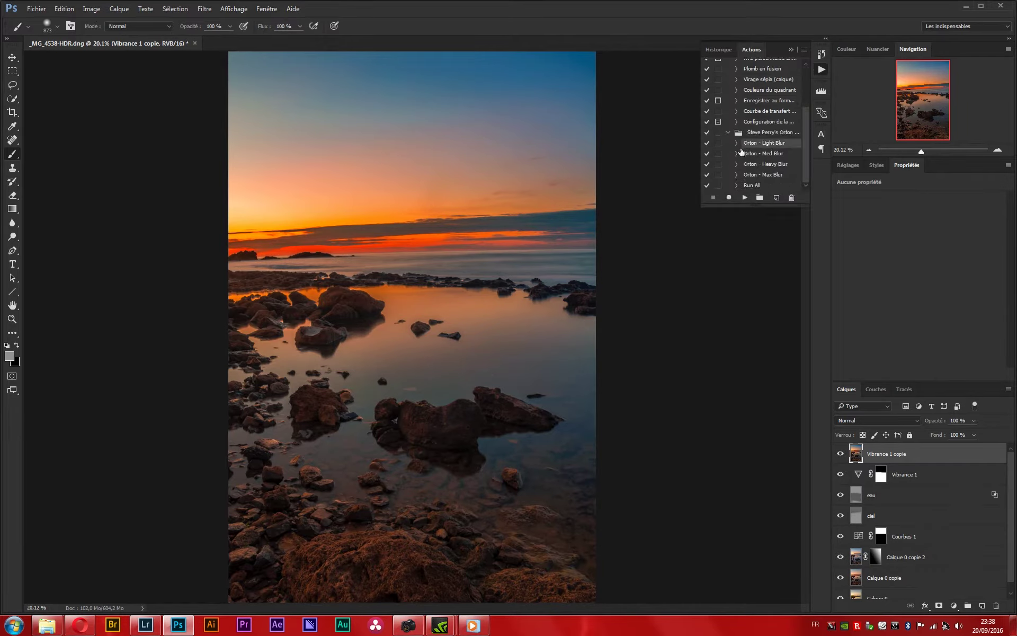
pyautogui.click(745, 197)
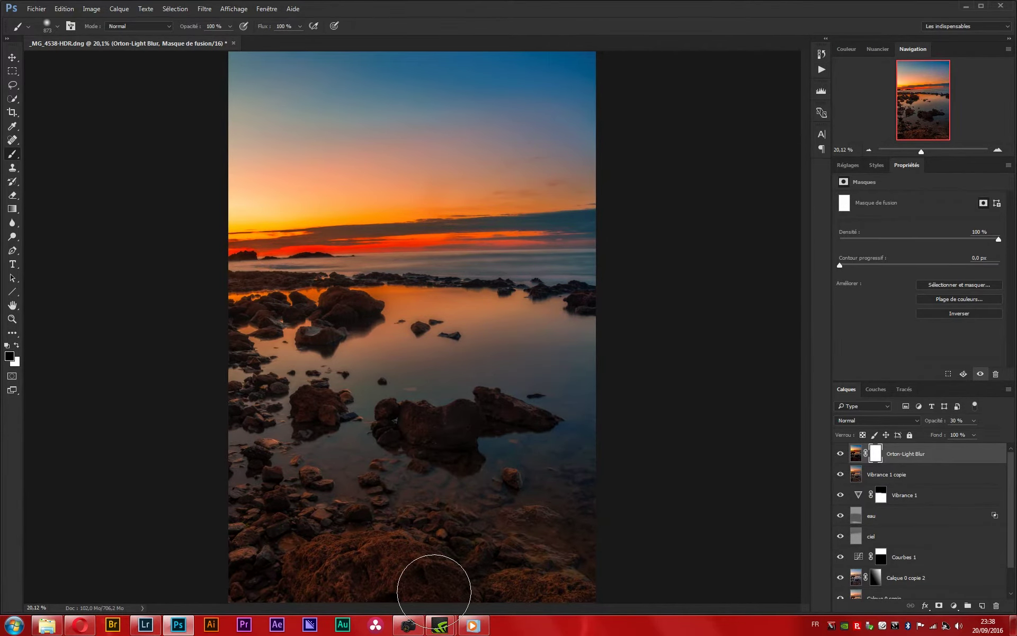
# Step: Mask the glow off the foreground rocks with a 50% opacity black brush
pyautogui.press('5')
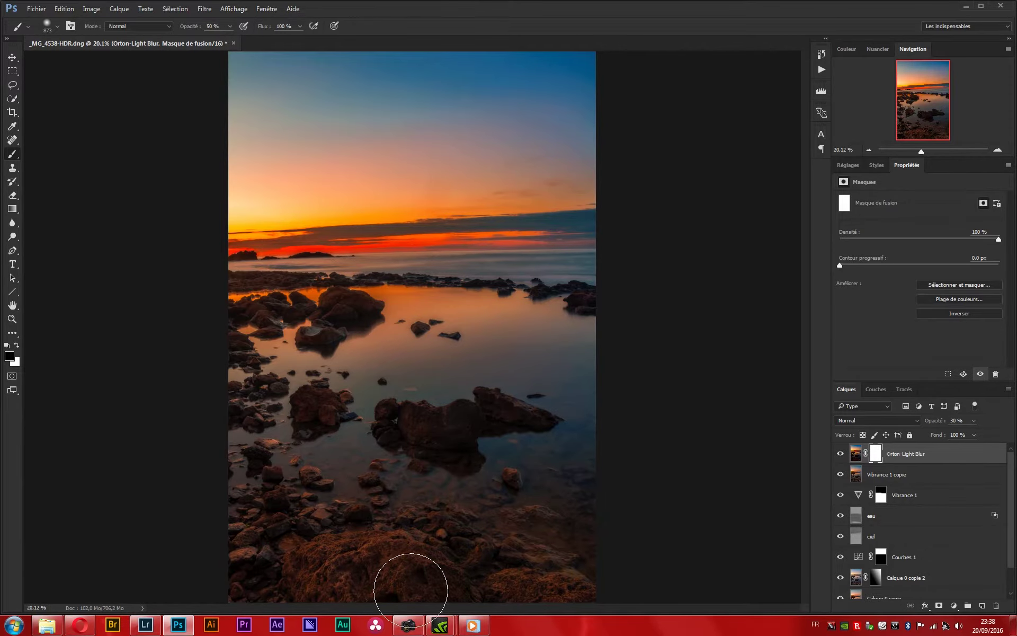
pyautogui.click(928, 152)
pyautogui.moveTo(925, 109); pyautogui.dragTo(920, 133)
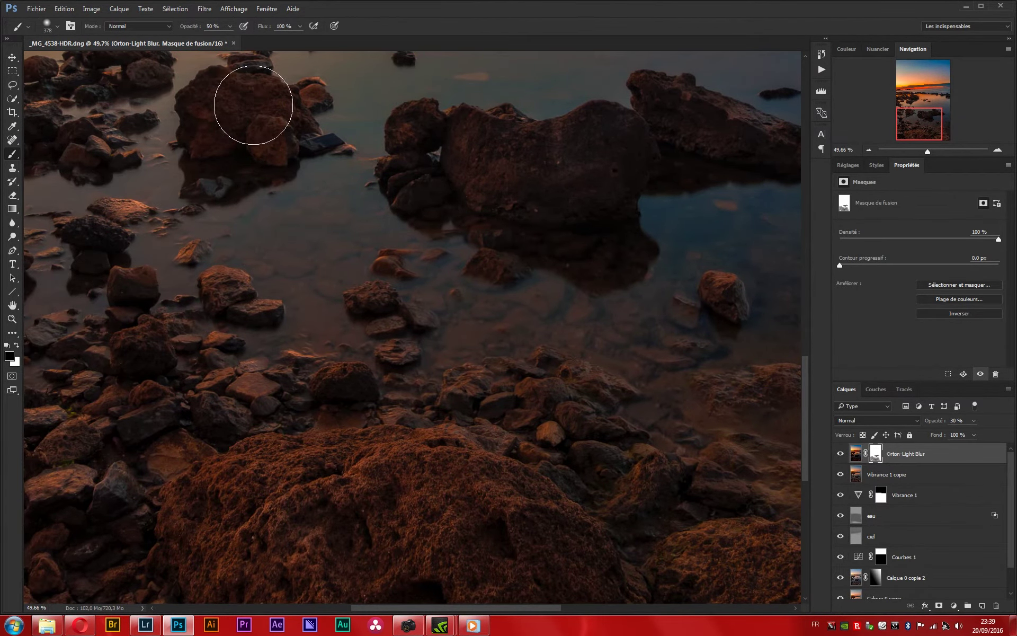
pyautogui.moveTo(919, 132)
pyautogui.mouseDown()
pyautogui.moveTo(998, 109)
pyautogui.moveTo(920, 112)
pyautogui.mouseUp()
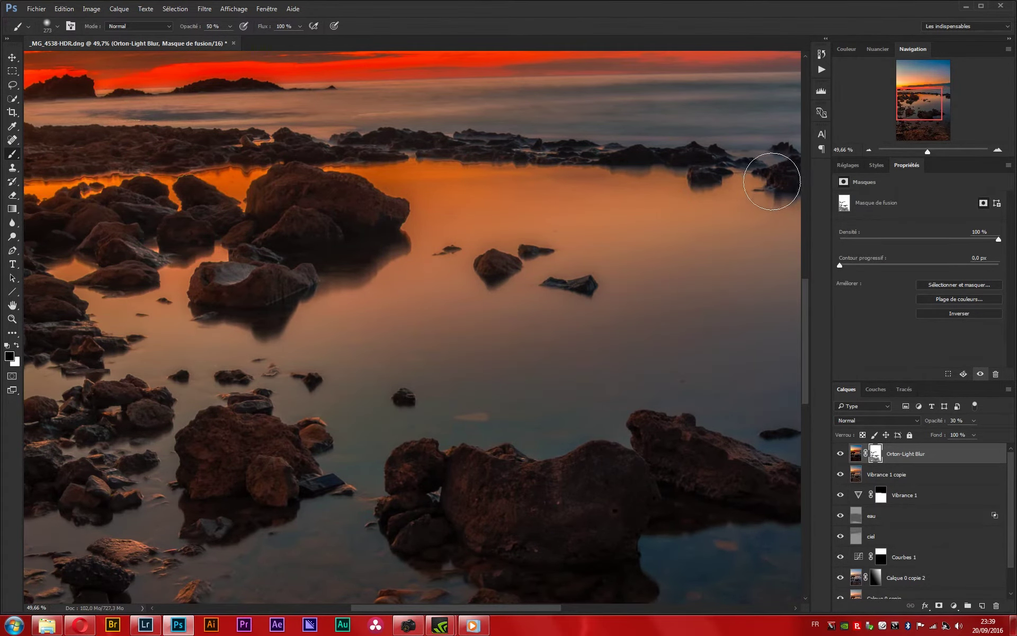
pyautogui.hotkey('ctrl', '0')
# Step: Set the glow layer to 40% opacity and duplicate the merged Vibrance 1 copie layer
pyautogui.click(955, 420)
pyautogui.write('40')
pyautogui.click(900, 474)
pyautogui.hotkey('ctrl', 'j')
# Step: Apply a radius 4 High Pass filter to the copy and blend it in Overlay mode
pyautogui.click(204, 9)
pyautogui.click(365, 225)
pyautogui.moveTo(477, 229); pyautogui.dragTo(456, 196)
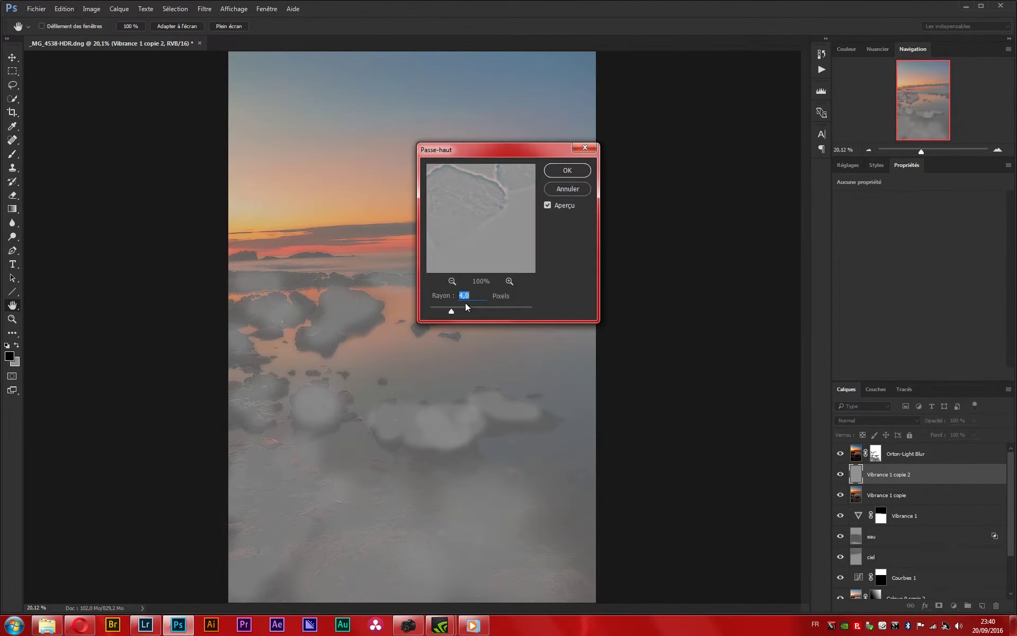
pyautogui.press('Return')
pyautogui.press('b')
pyautogui.click(877, 420)
pyautogui.click(881, 526)
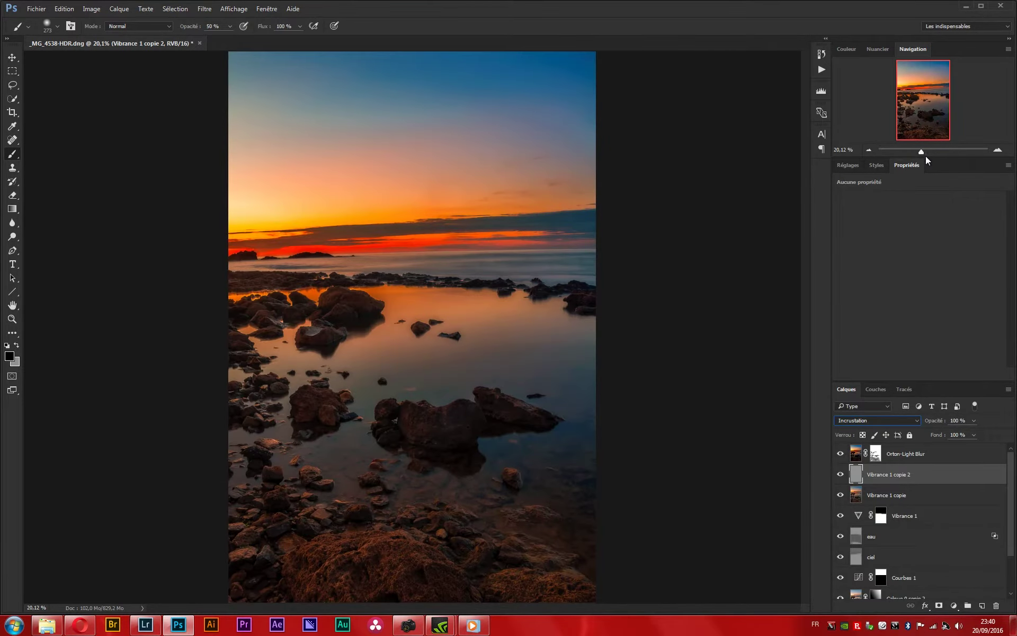
pyautogui.moveTo(921, 151); pyautogui.dragTo(939, 151)
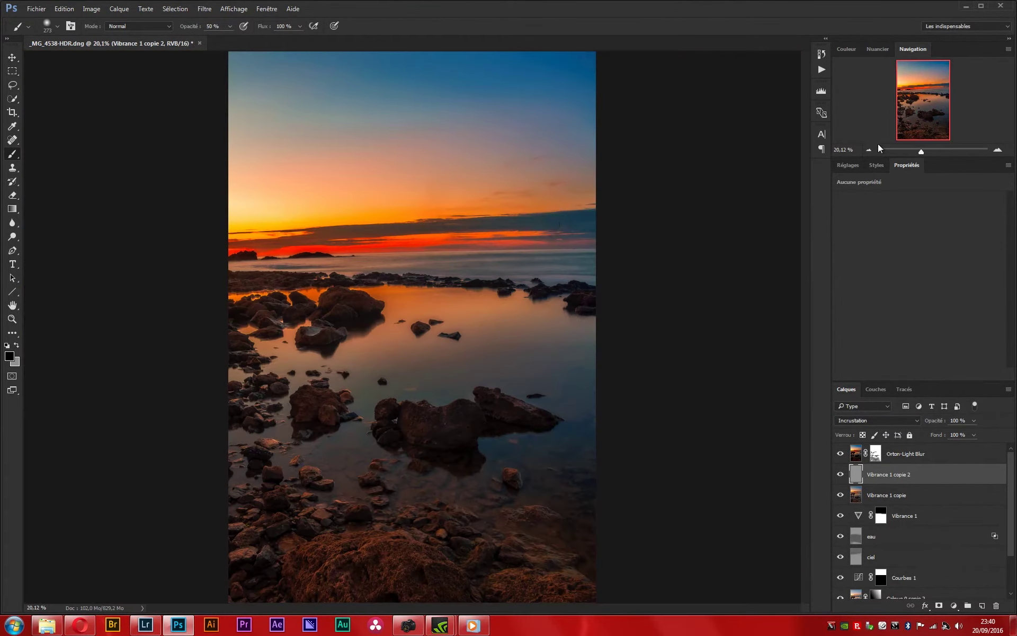
pyautogui.hotkey('ctrl', '0')
# Step: Start straightening the photo by tracing the horizon with the crop's Straighten tool
pyautogui.press('c')
pyautogui.click(235, 27)
pyautogui.moveTo(369, 252); pyautogui.dragTo(581, 252)
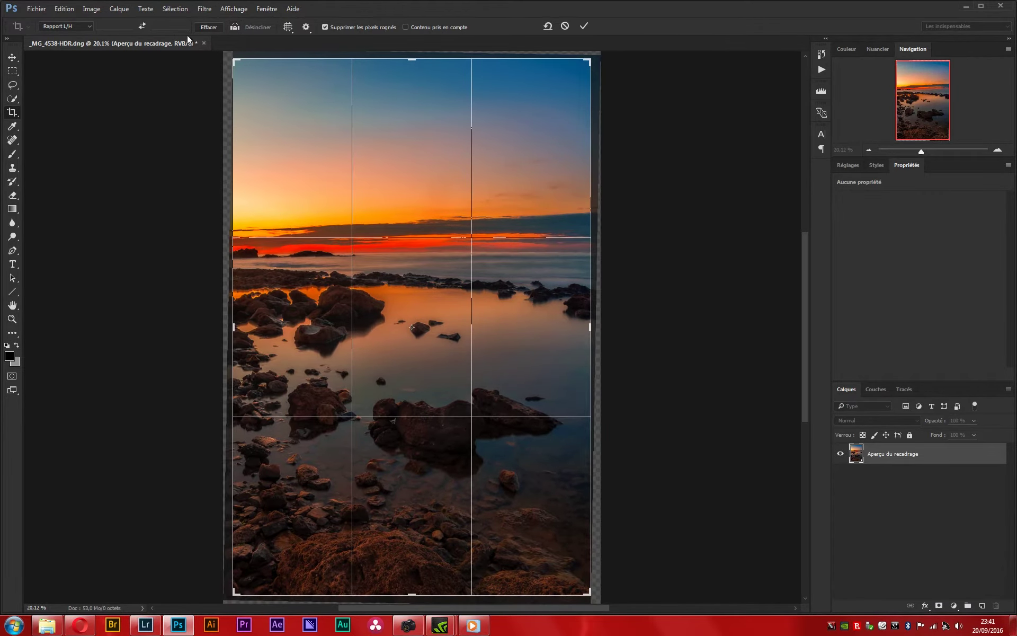
# Step: Retrace the horizon to level it, fit the crop's top-right and bottom edges, and commit
pyautogui.moveTo(354, 255); pyautogui.dragTo(457, 254)
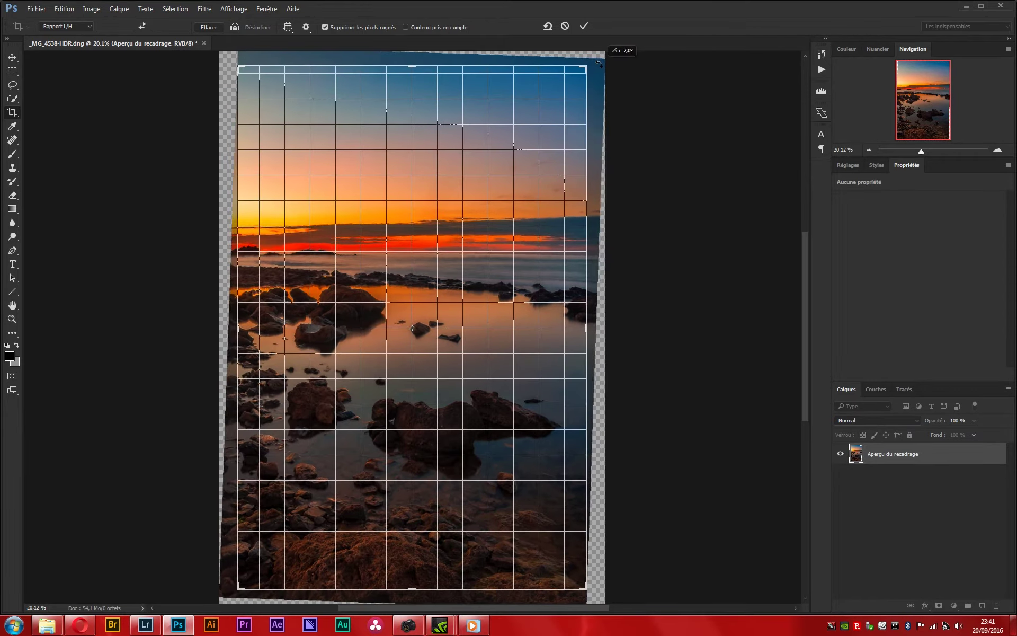
pyautogui.moveTo(587, 64); pyautogui.dragTo(592, 58)
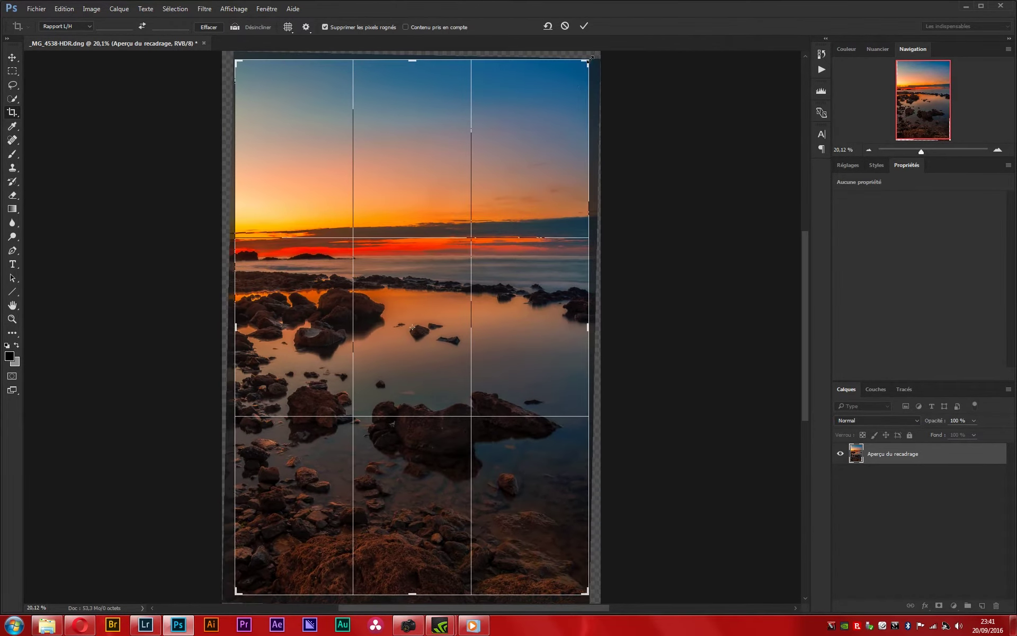
pyautogui.moveTo(412, 594); pyautogui.dragTo(415, 597)
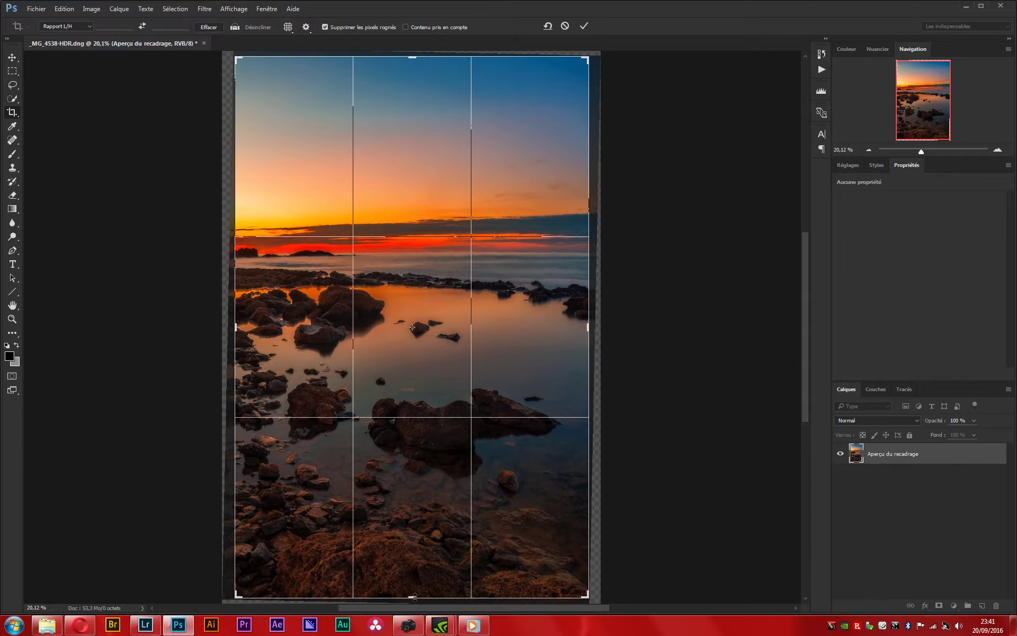
pyautogui.press('Return')
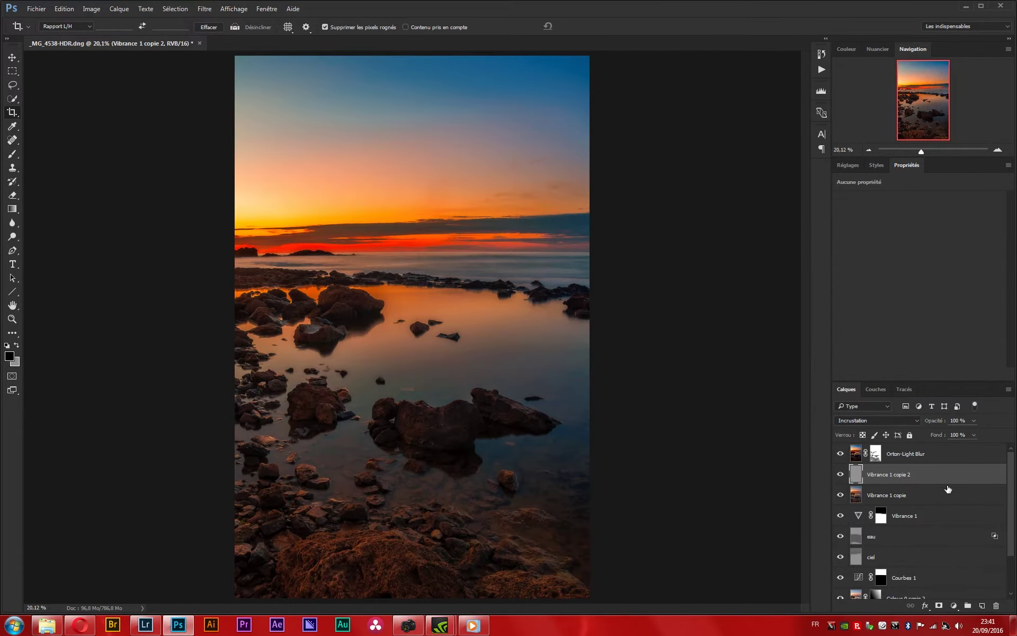
pyautogui.moveTo(1011, 489); pyautogui.dragTo(1012, 546)
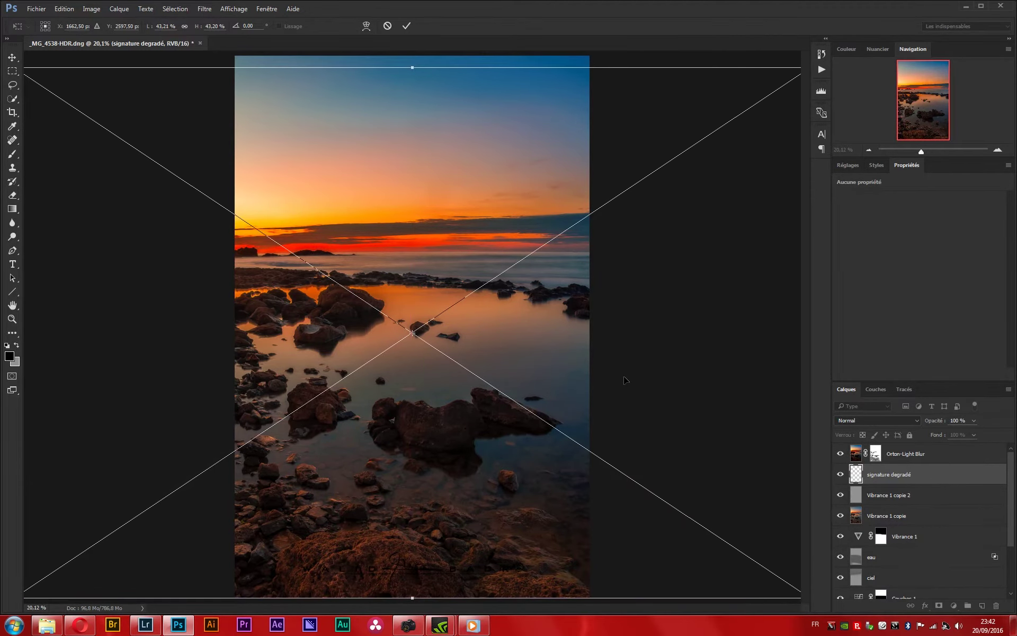
# Step: Move the signature degradé layer to the top at 15% opacity, then return to Lightroom
pyautogui.moveTo(901, 474)
pyautogui.mouseDown()
pyautogui.moveTo(900, 449)
pyautogui.moveTo(946, 422)
pyautogui.mouseUp()
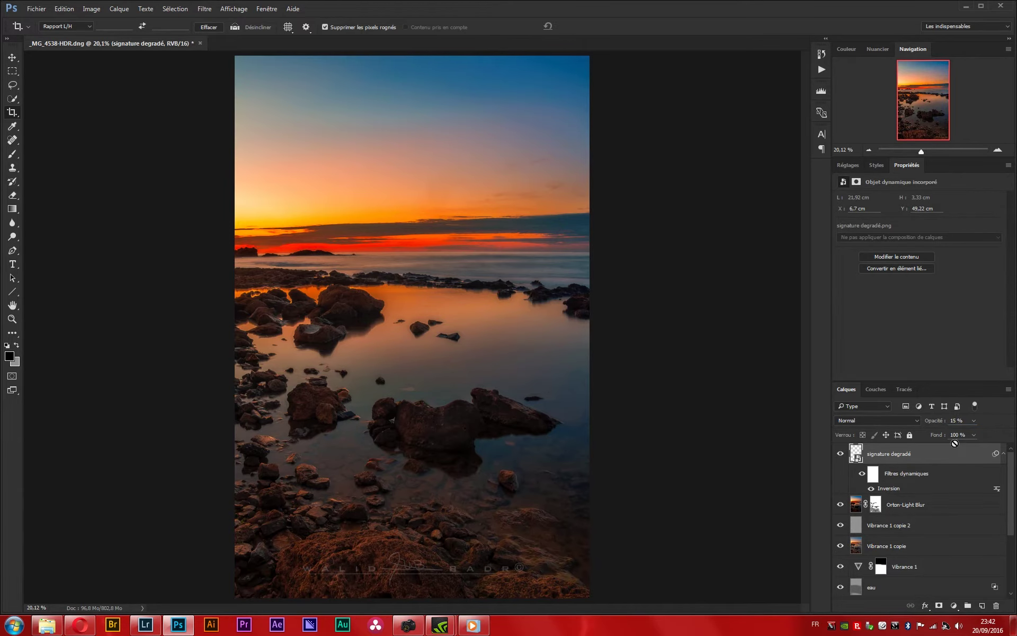
pyautogui.click(145, 624)
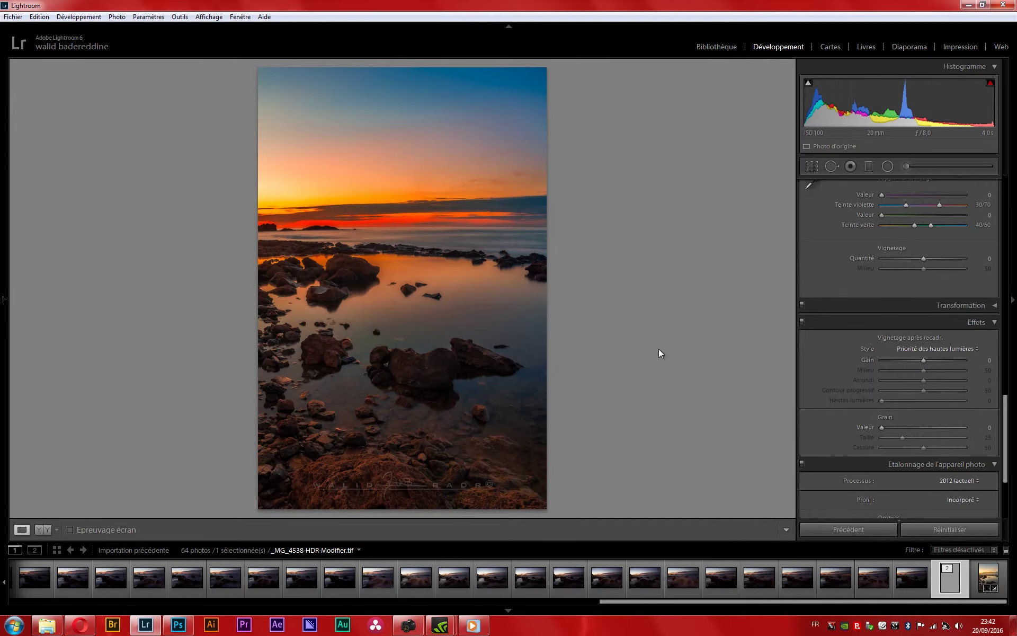
# Step: Set post-crop vignette Amount -20, Midpoint 15, Roundness +57, Feather 75 and compare before/after
pyautogui.moveTo(923, 360)
pyautogui.mouseDown()
pyautogui.moveTo(881, 360)
pyautogui.moveTo(947, 380)
pyautogui.moveTo(943, 390)
pyautogui.mouseUp()
pyautogui.moveTo(881, 361); pyautogui.dragTo(917, 361)
pyautogui.click(802, 321)
pyautogui.click(801, 321)
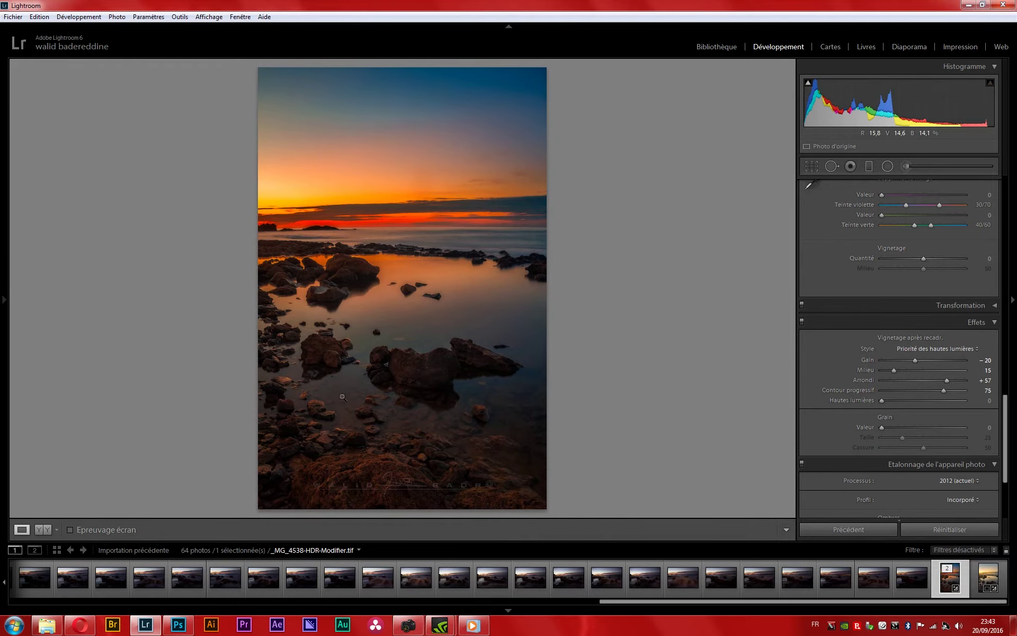
# Step: Zoom into the photo and pan across the rocks to inspect the vignetted result
pyautogui.click(523, 609)
pyautogui.click(356, 494)
pyautogui.moveTo(425, 351)
pyautogui.mouseDown()
pyautogui.moveTo(432, 461)
pyautogui.moveTo(598, 317)
pyautogui.mouseUp()
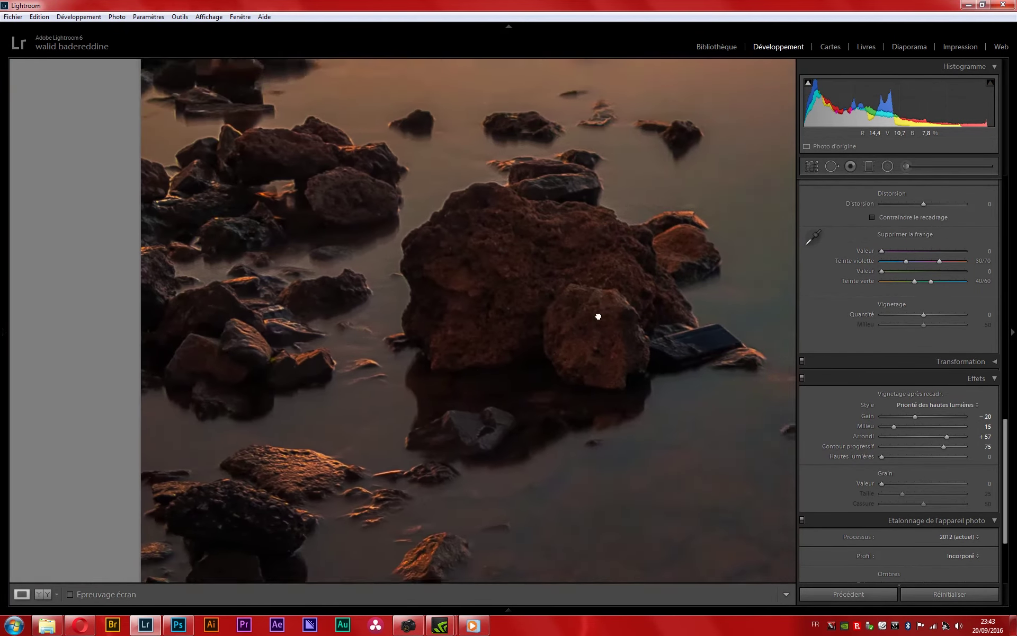
pyautogui.click(598, 316)
# Step: Export the finished seascape as a quality-100 JPEG to the chosen folder
pyautogui.rightClick(409, 339)
pyautogui.click(610, 281)
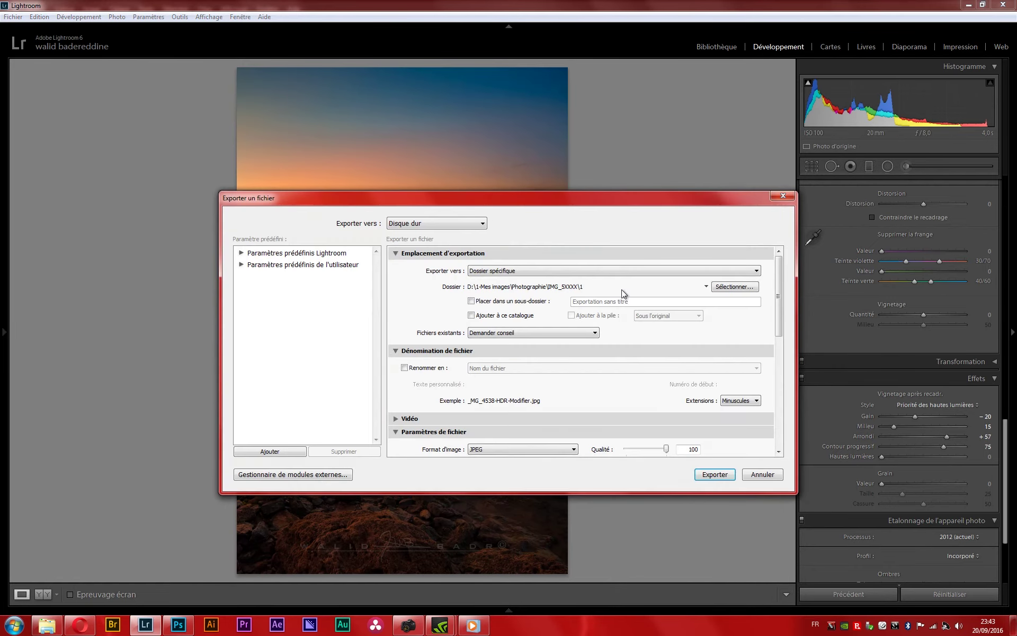
pyautogui.click(715, 477)
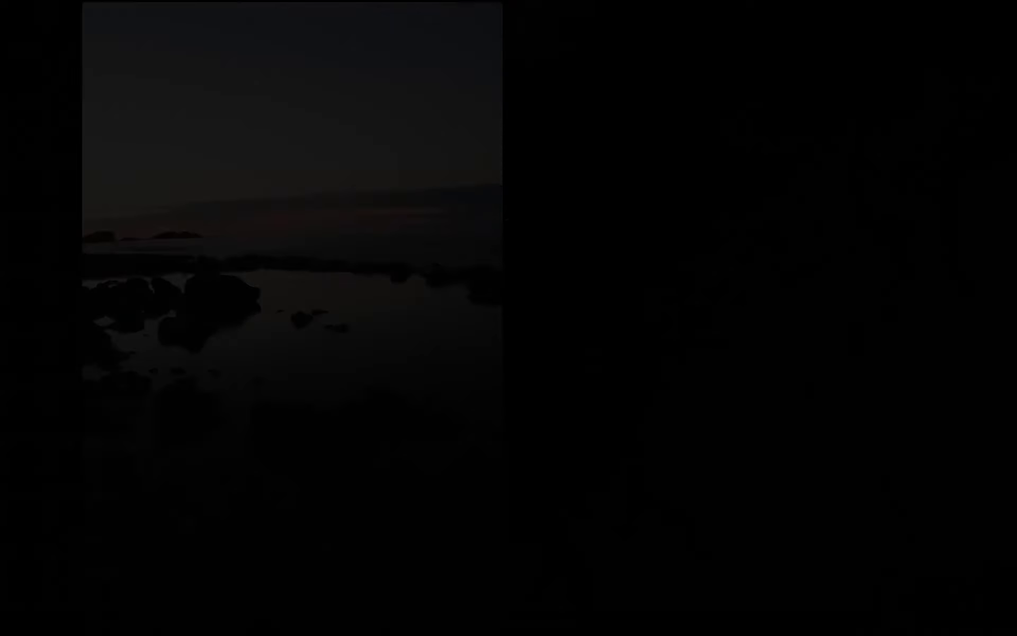